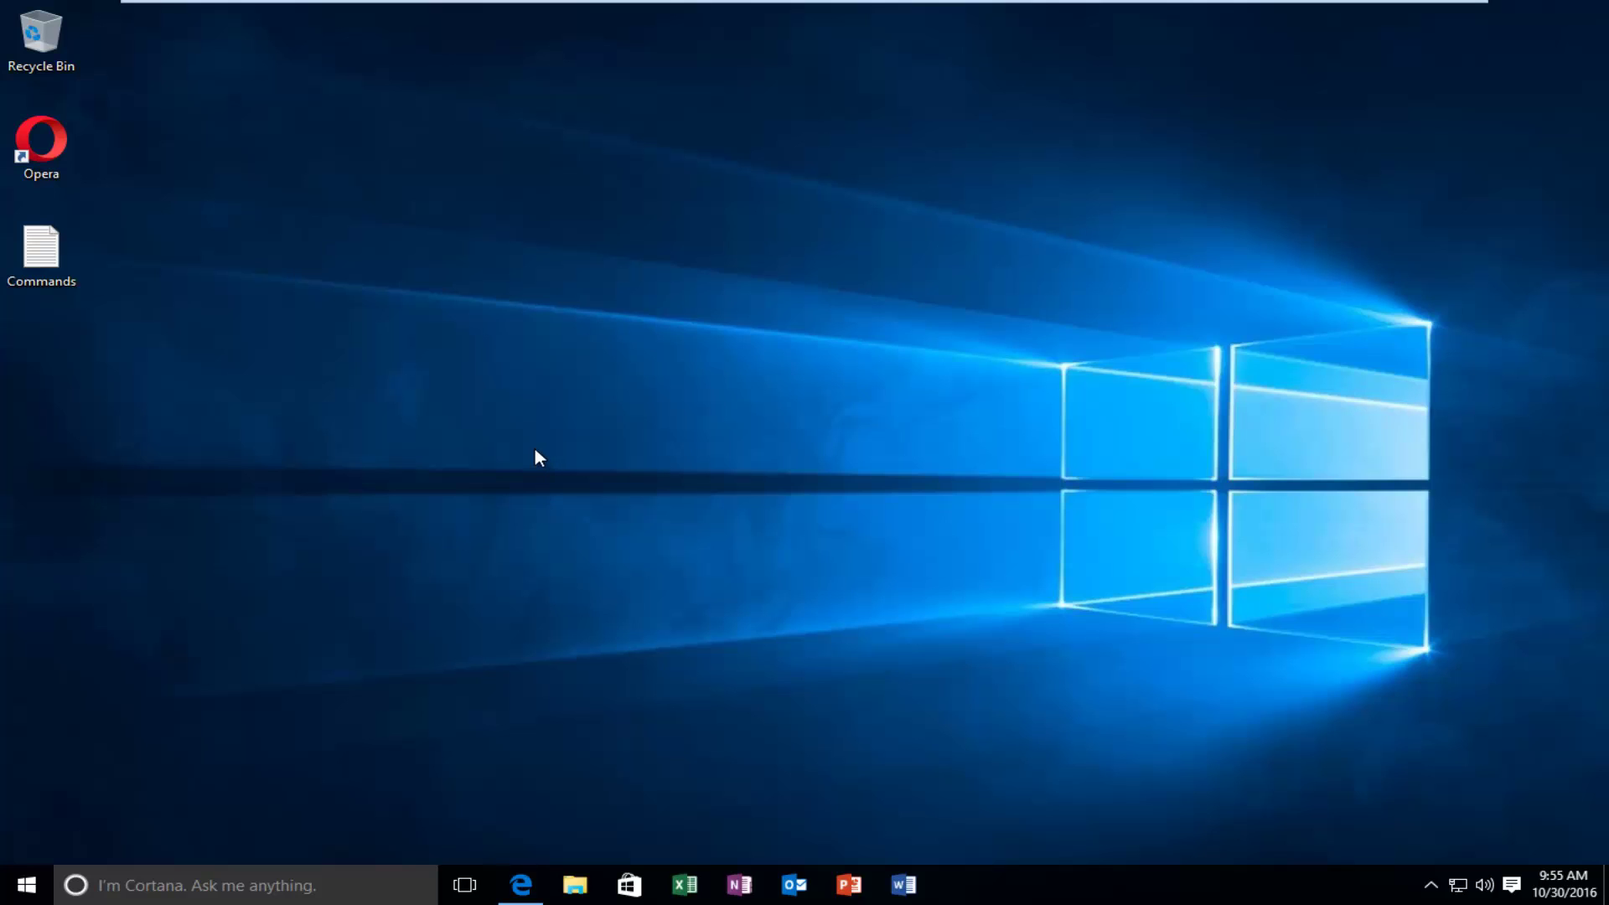
Step: Maximize Edge on the Windows Repair page and open the first installer mirror at MajorGeeks
click(521, 884)
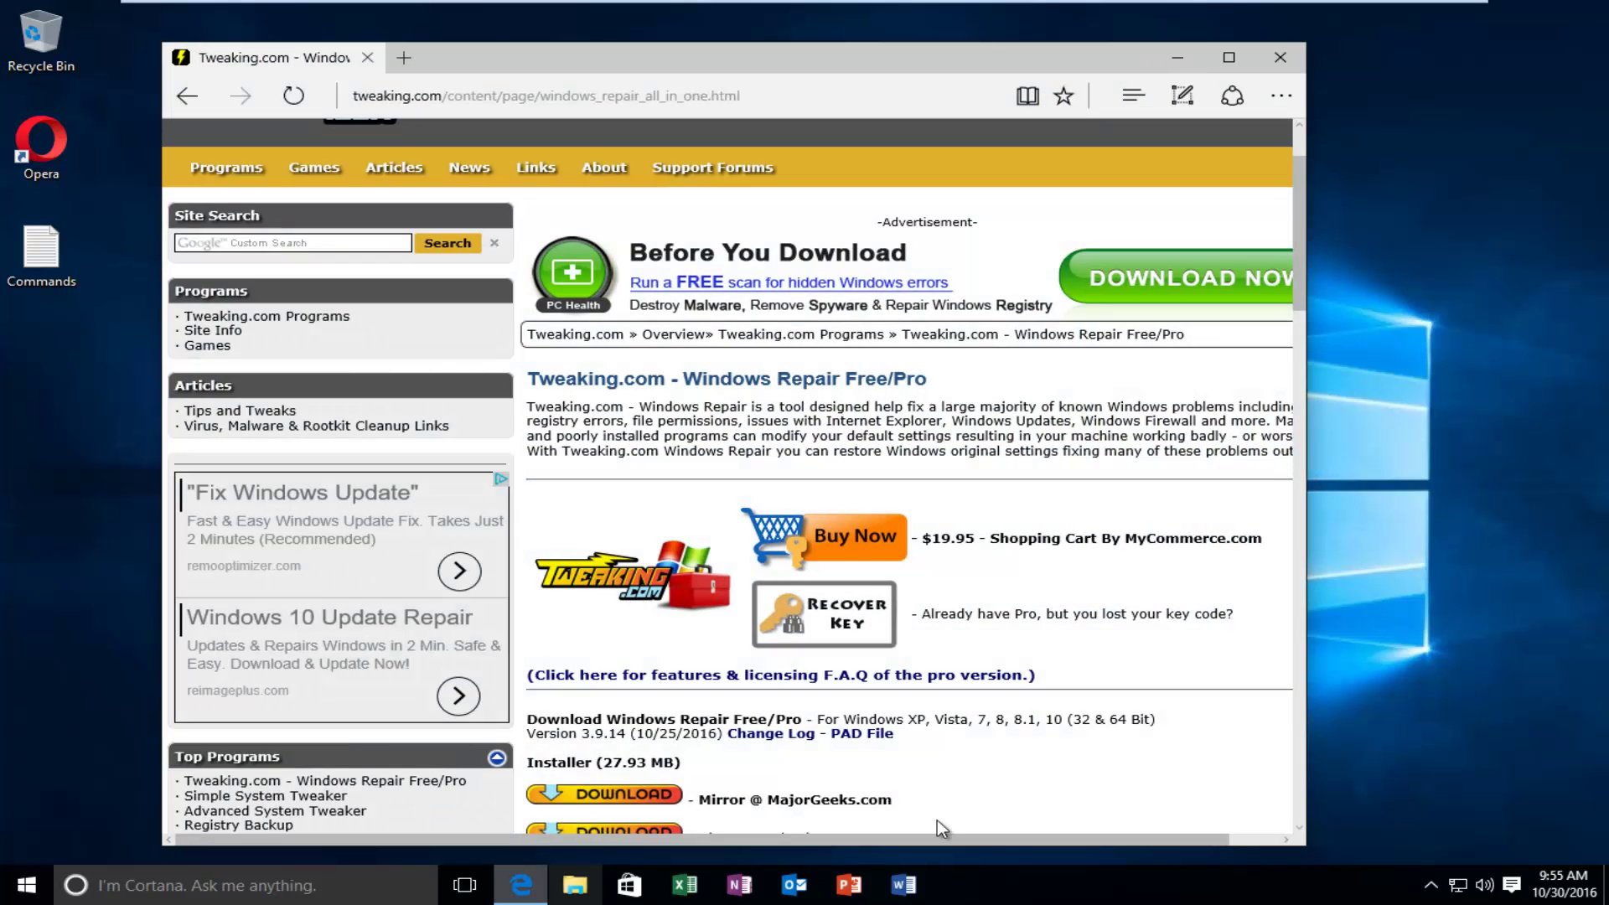
click(1234, 64)
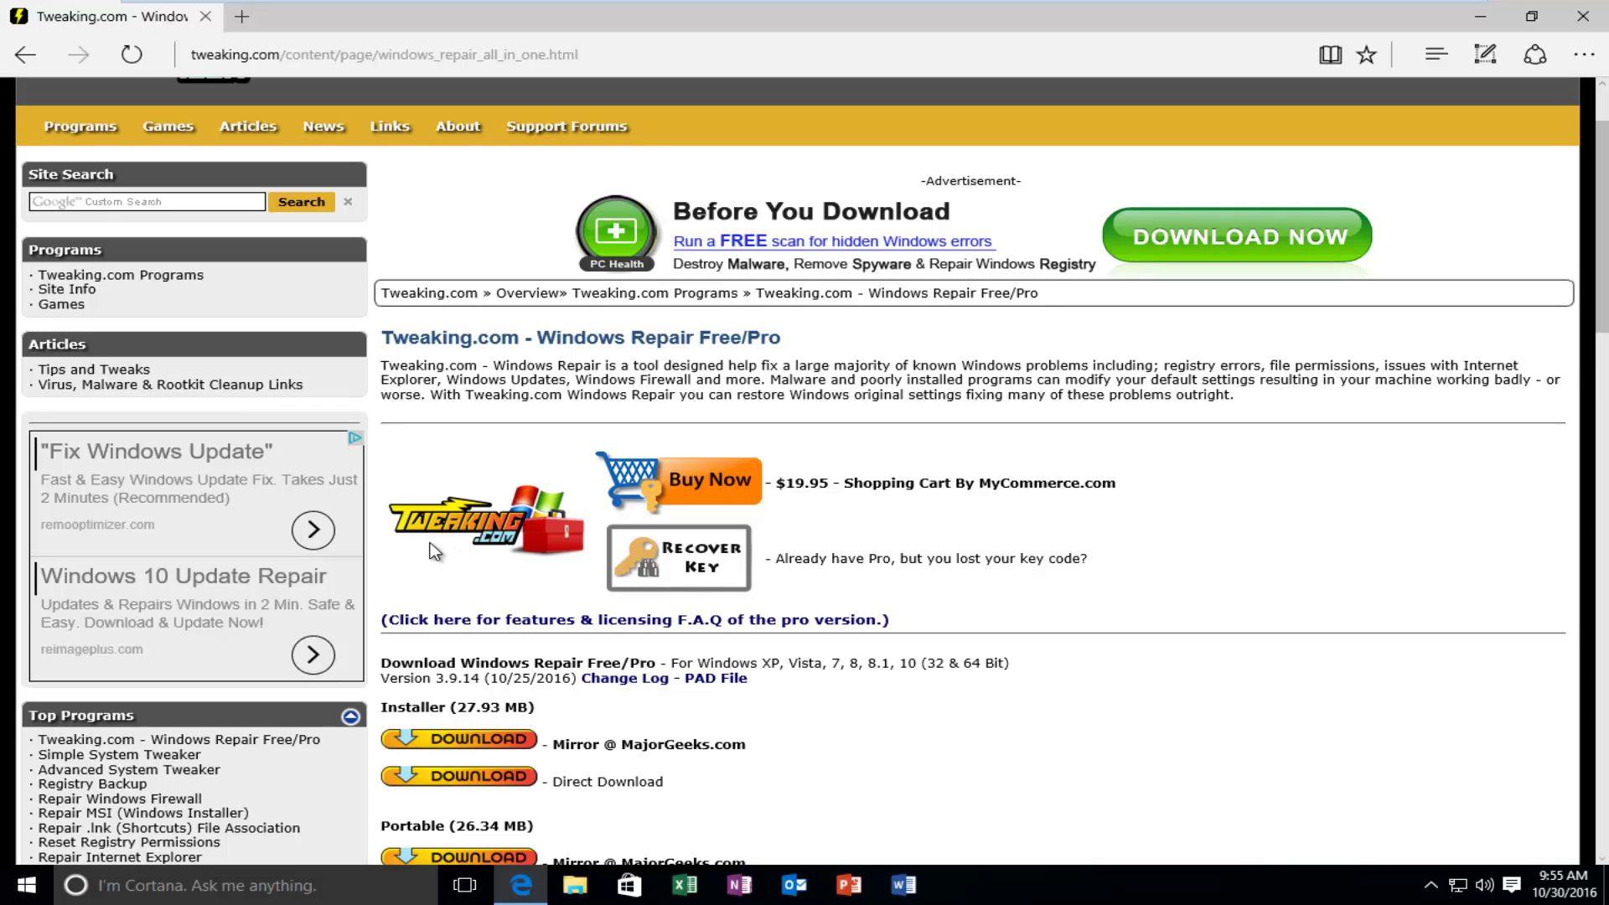
scroll(430, 550, down, 3)
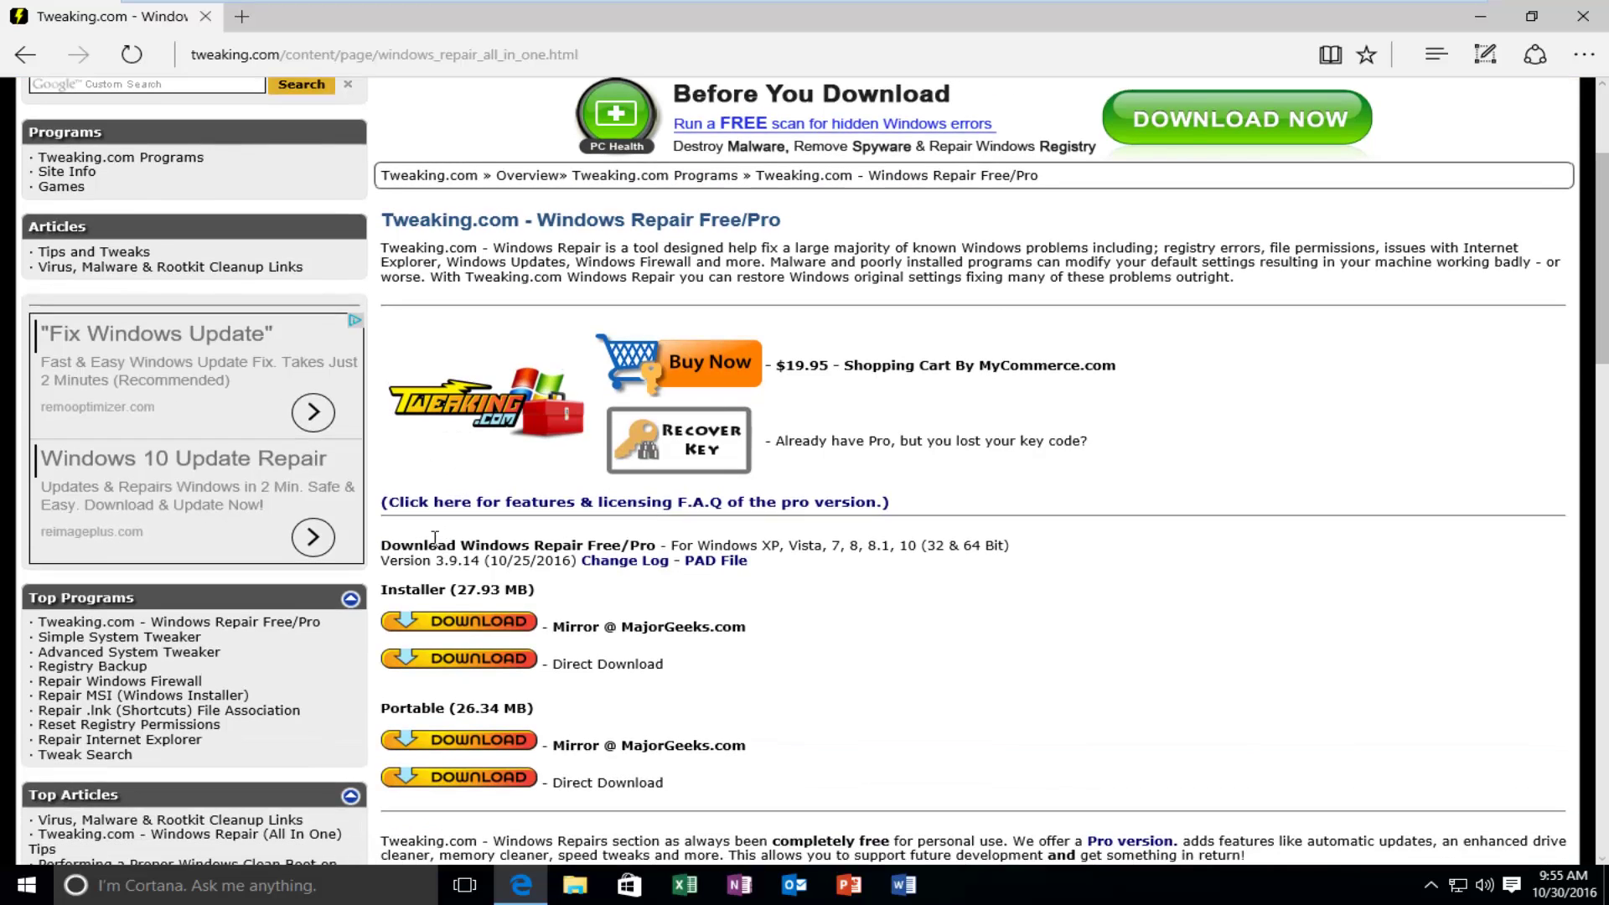
scroll(435, 535, down, 3)
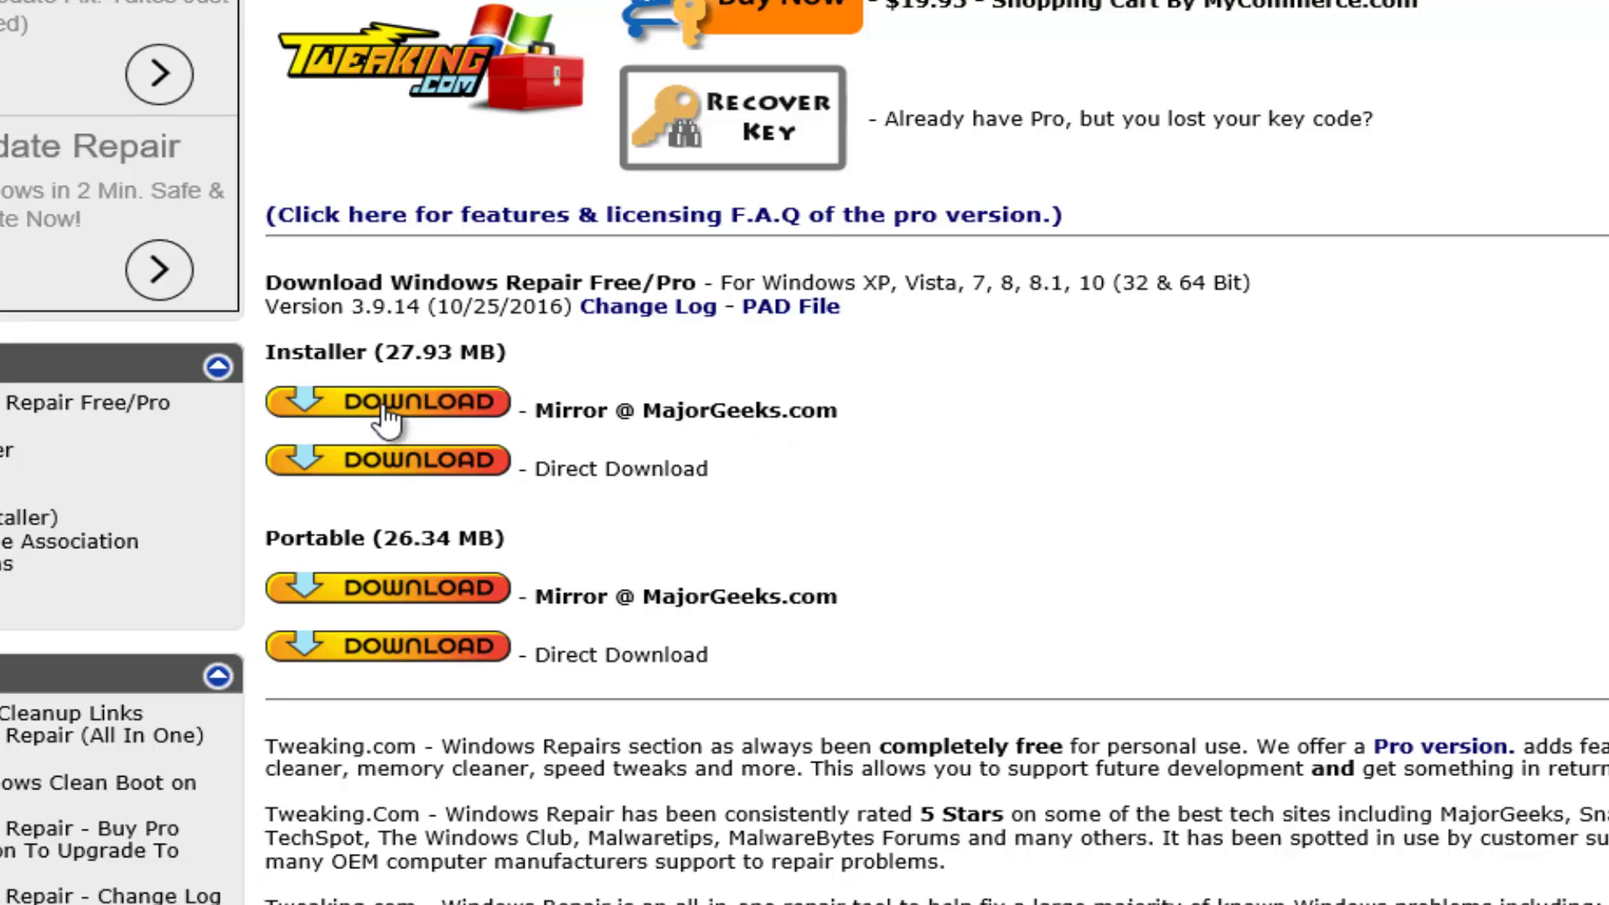
click(411, 398)
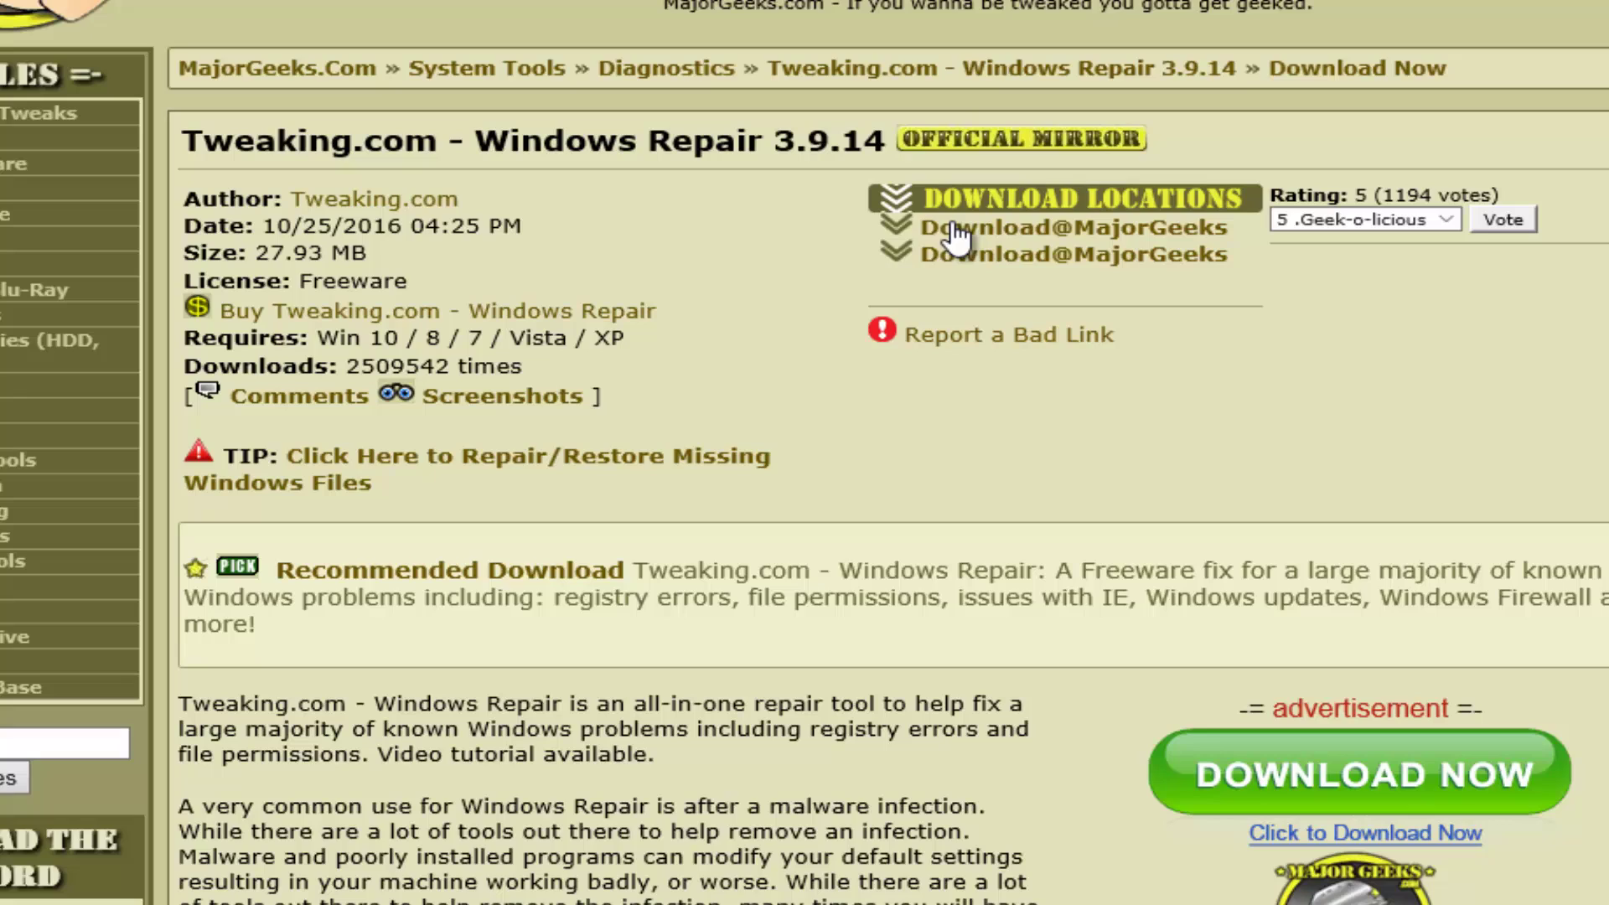
Step: Download tweaking.com_windows_repair_aio_setup.exe via Download@MajorGeeks and wait for it to finish
click(1103, 223)
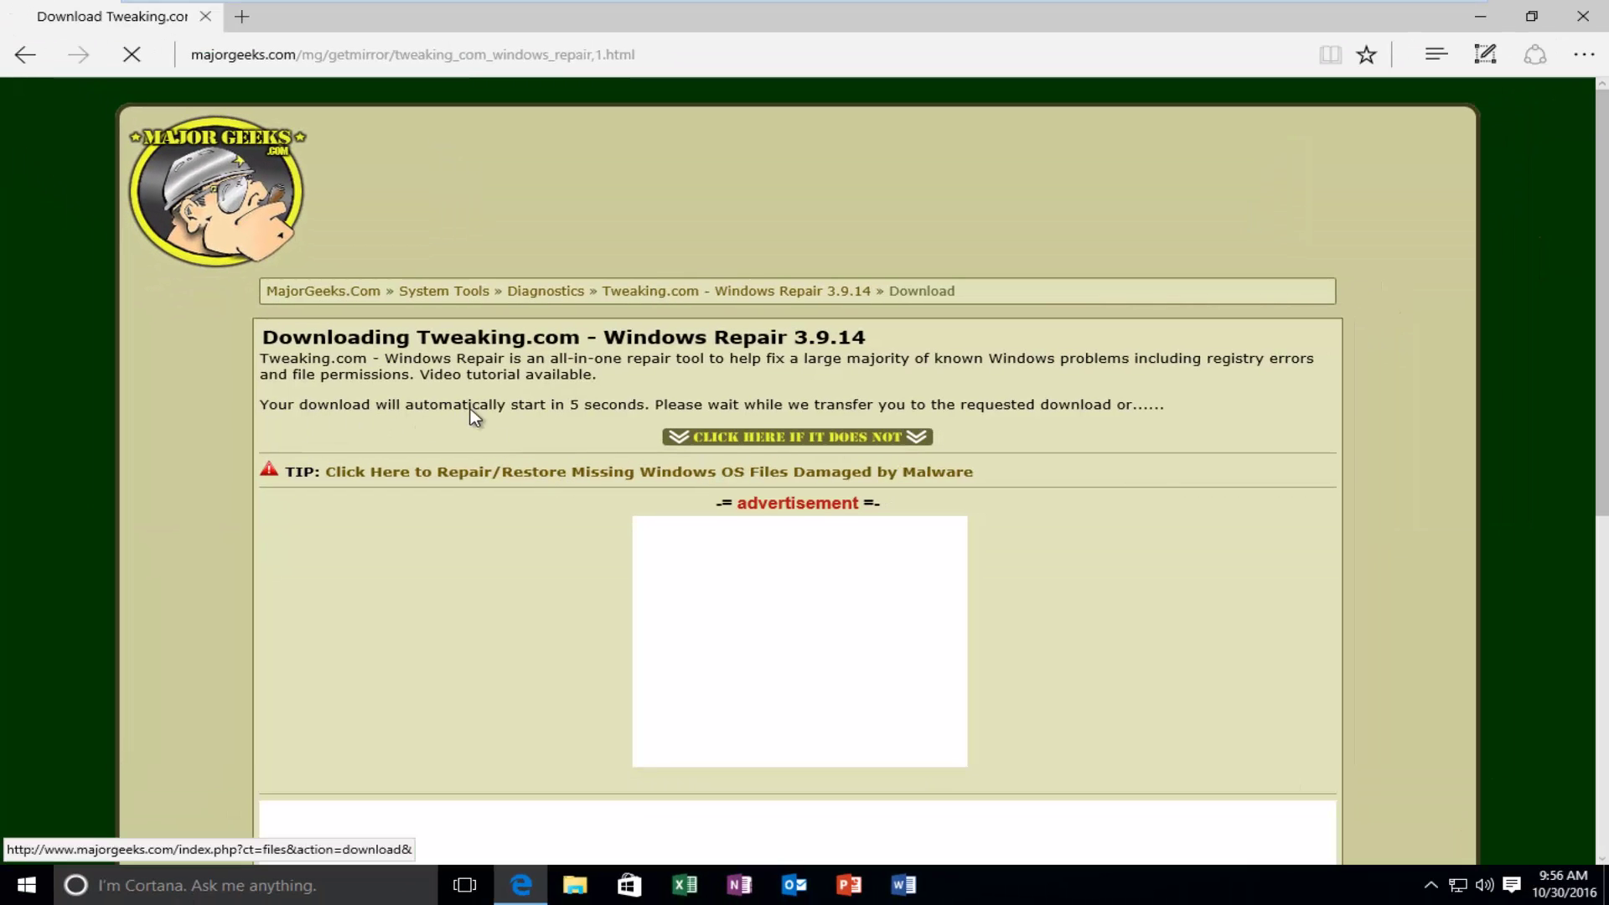
scroll(478, 405, down, 1)
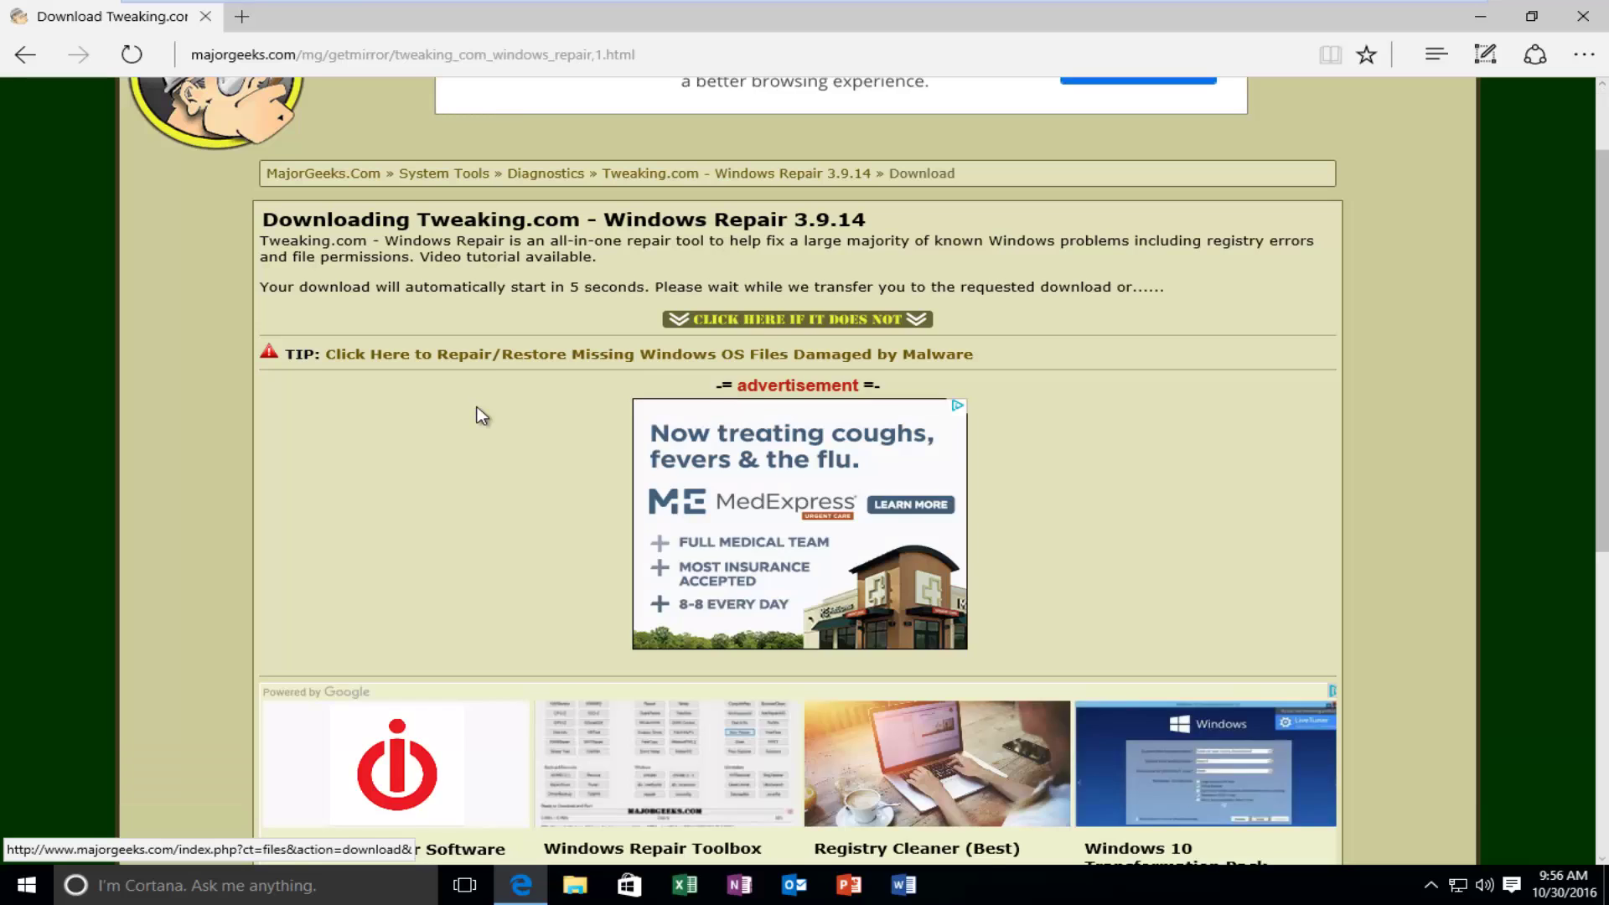
scroll(481, 415, down, 2)
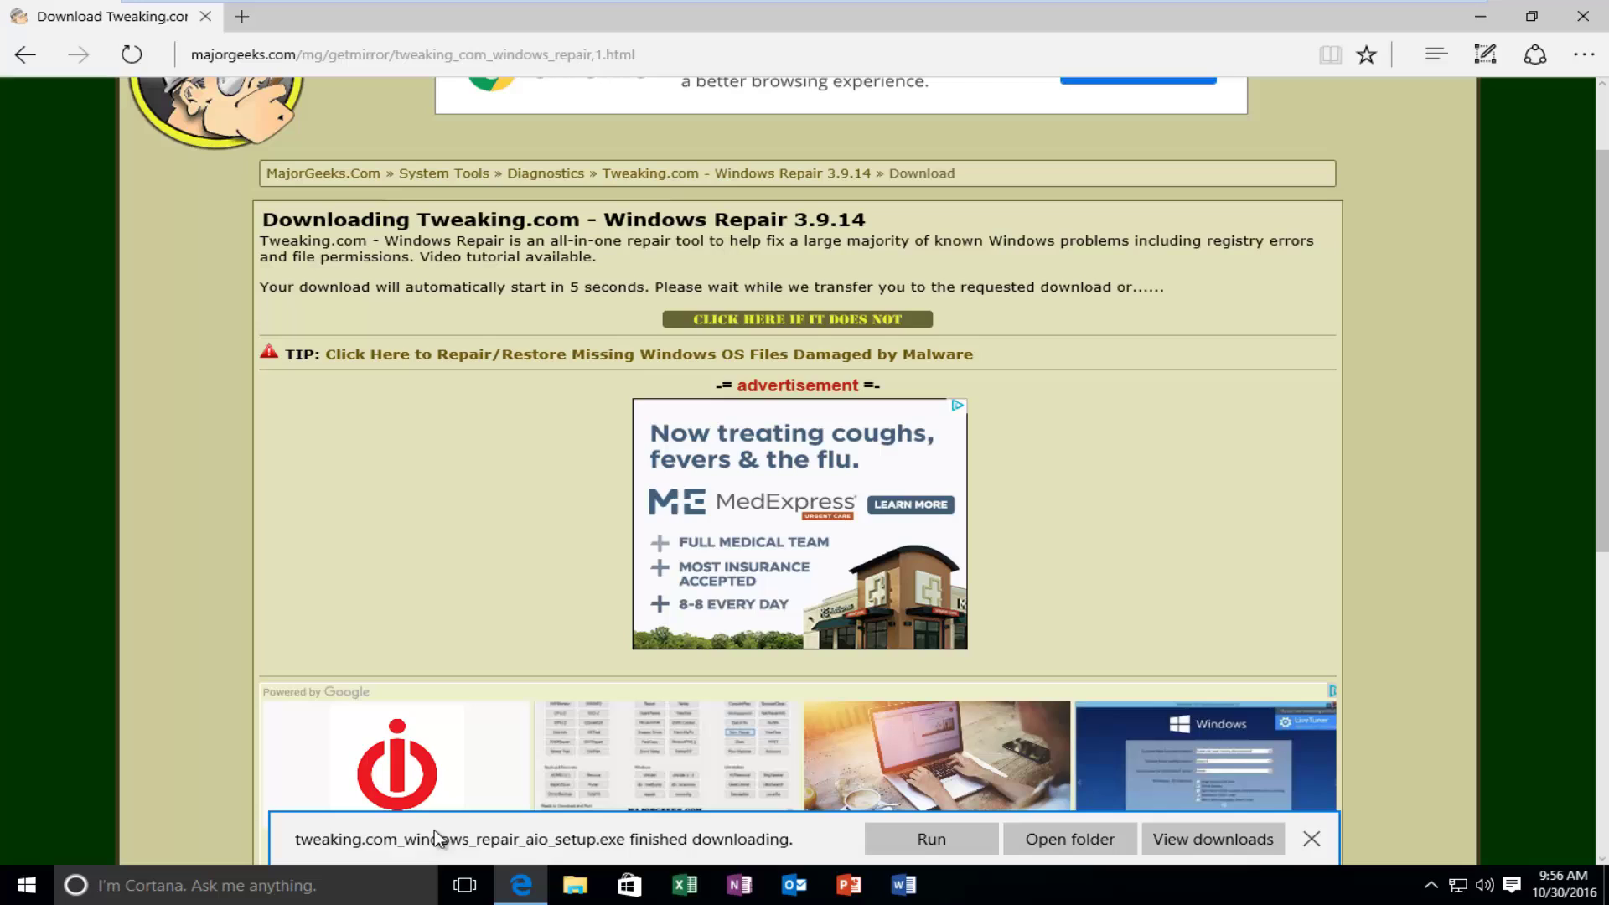
Step: Run the setup, approve UAC, and install with the default folder, shortcuts and options
click(932, 840)
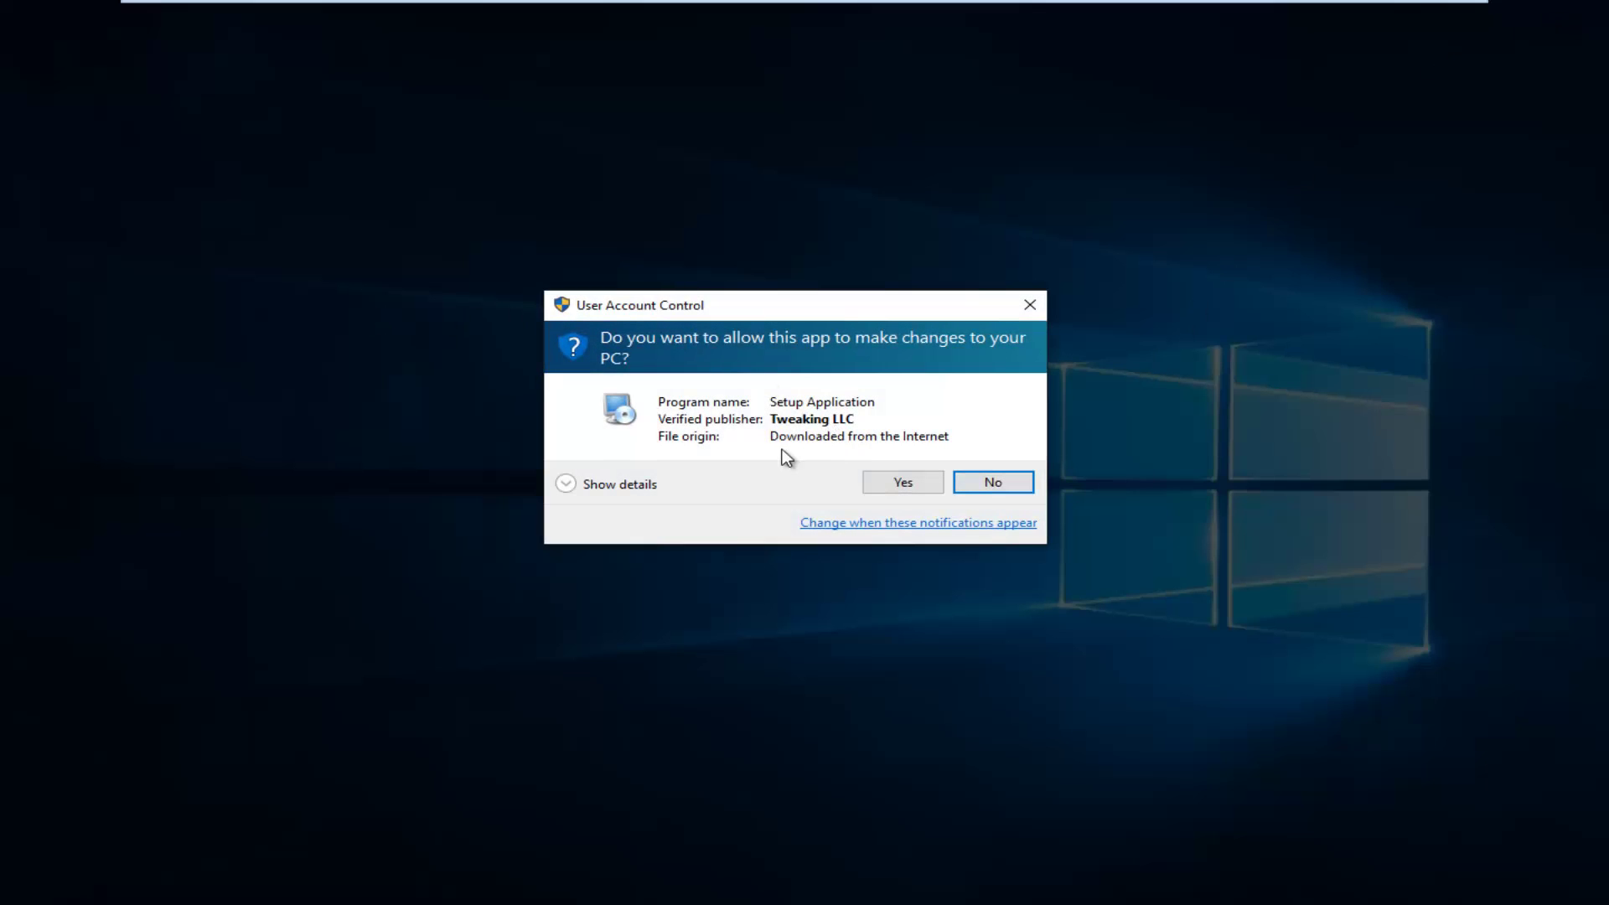
click(905, 482)
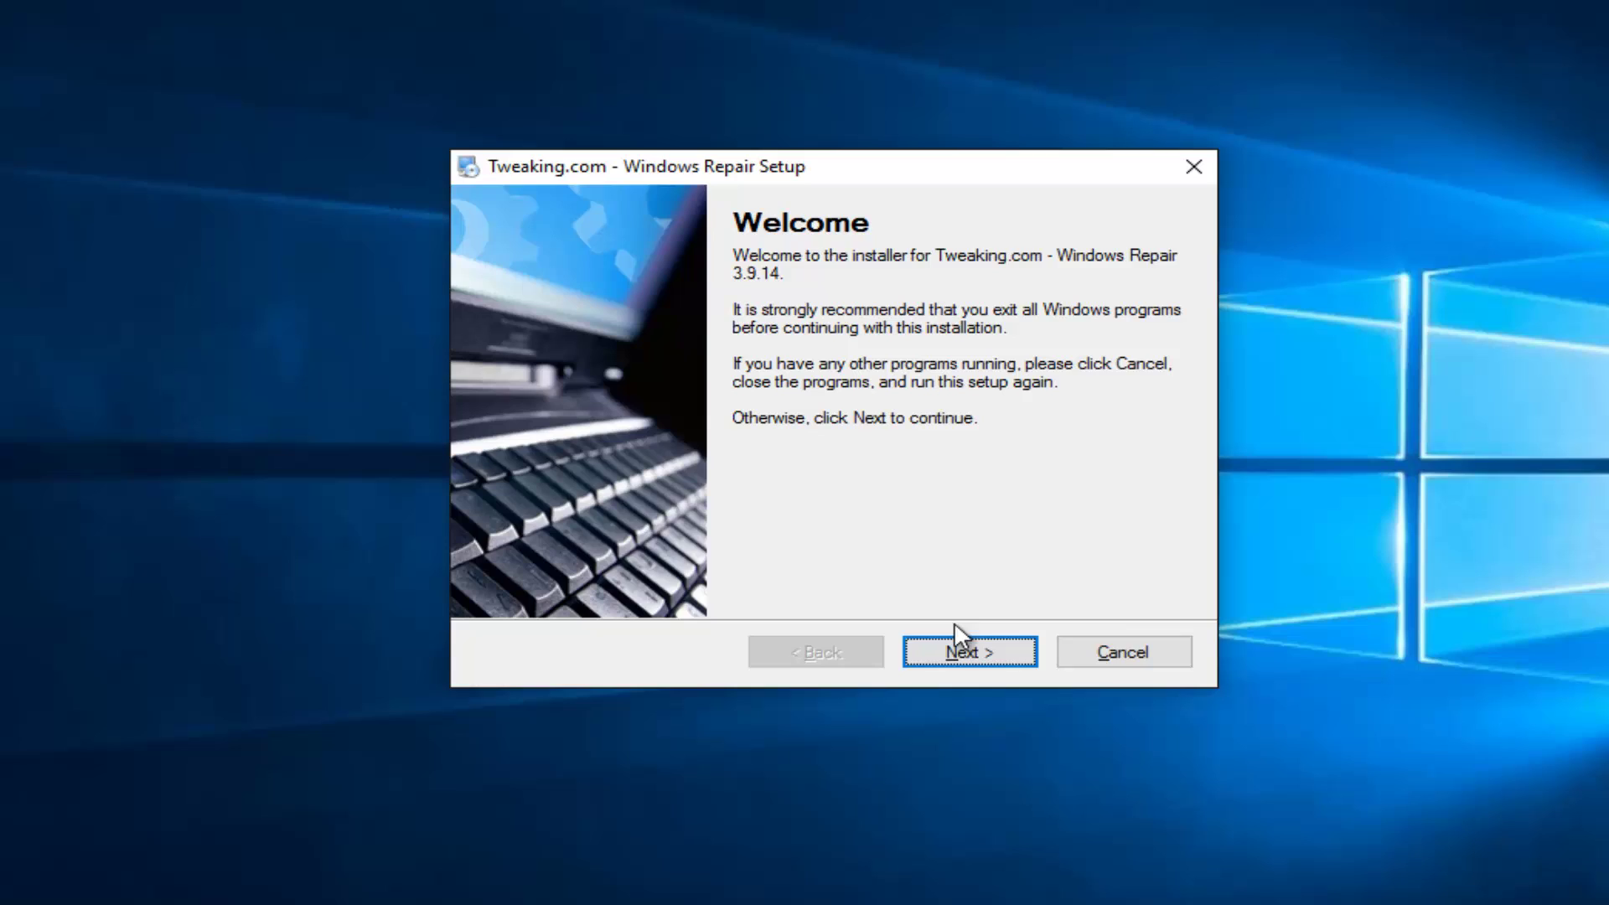
click(956, 657)
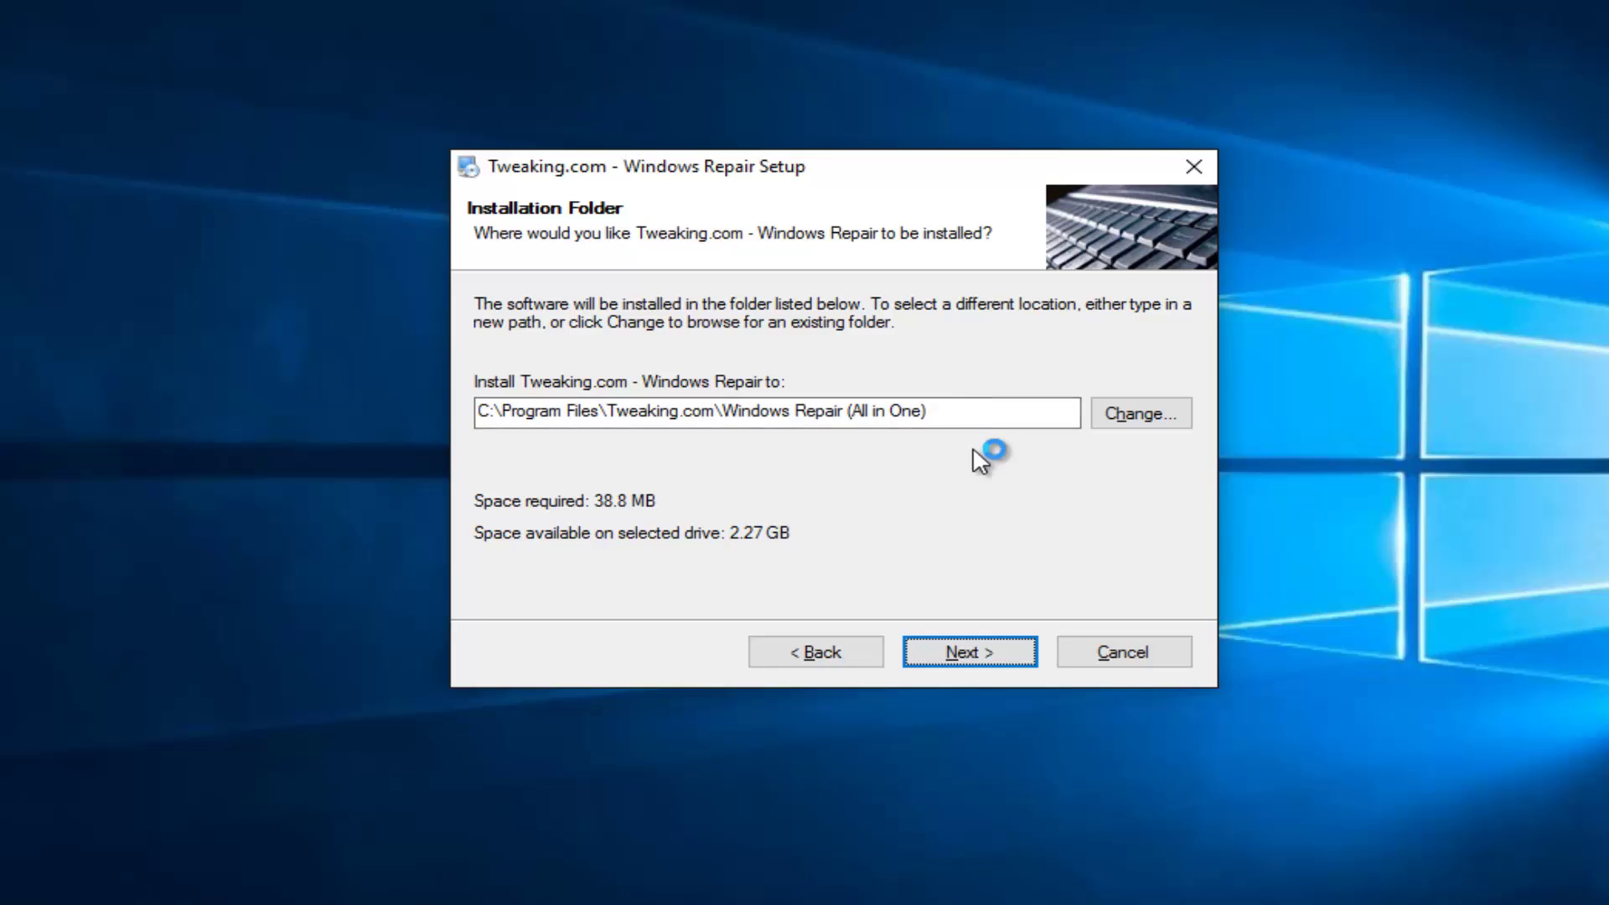
click(972, 653)
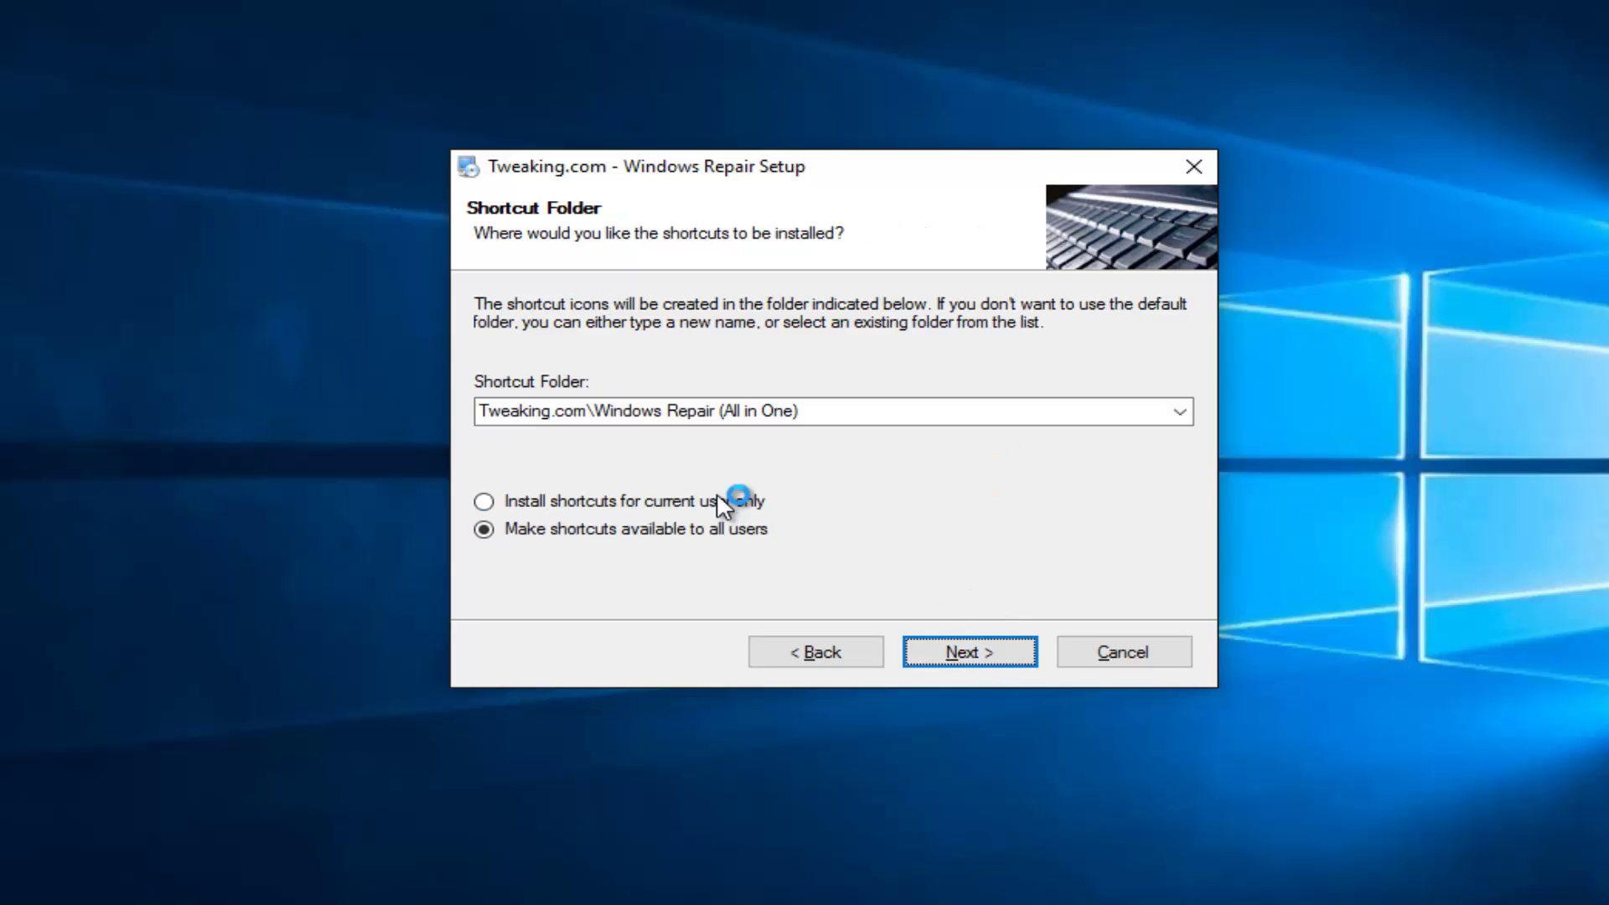
click(983, 658)
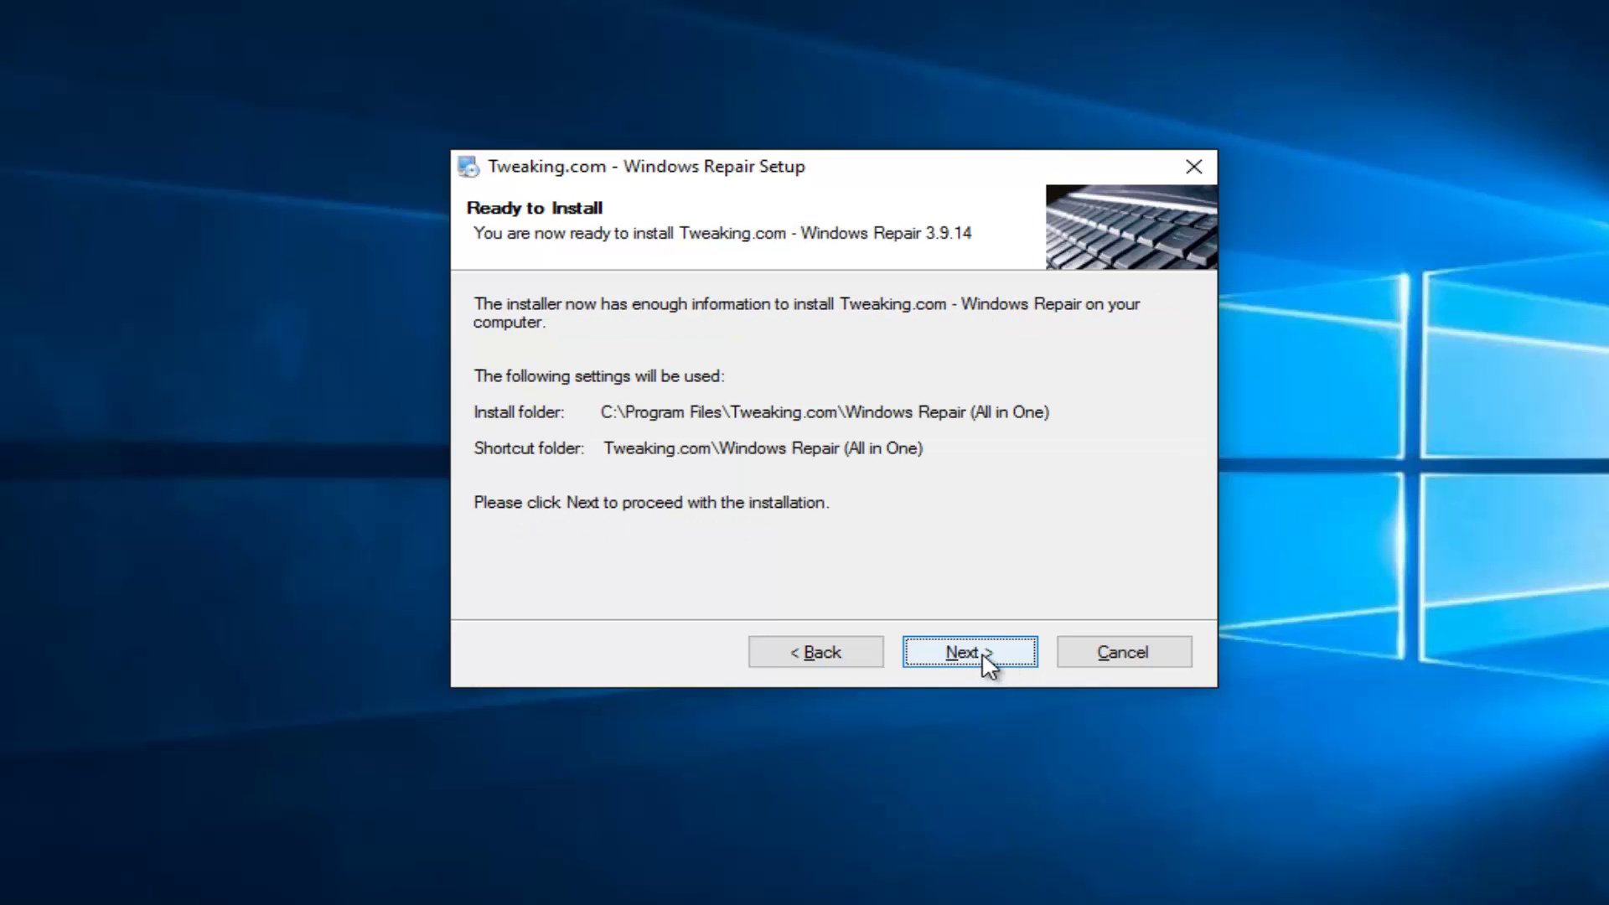
click(984, 657)
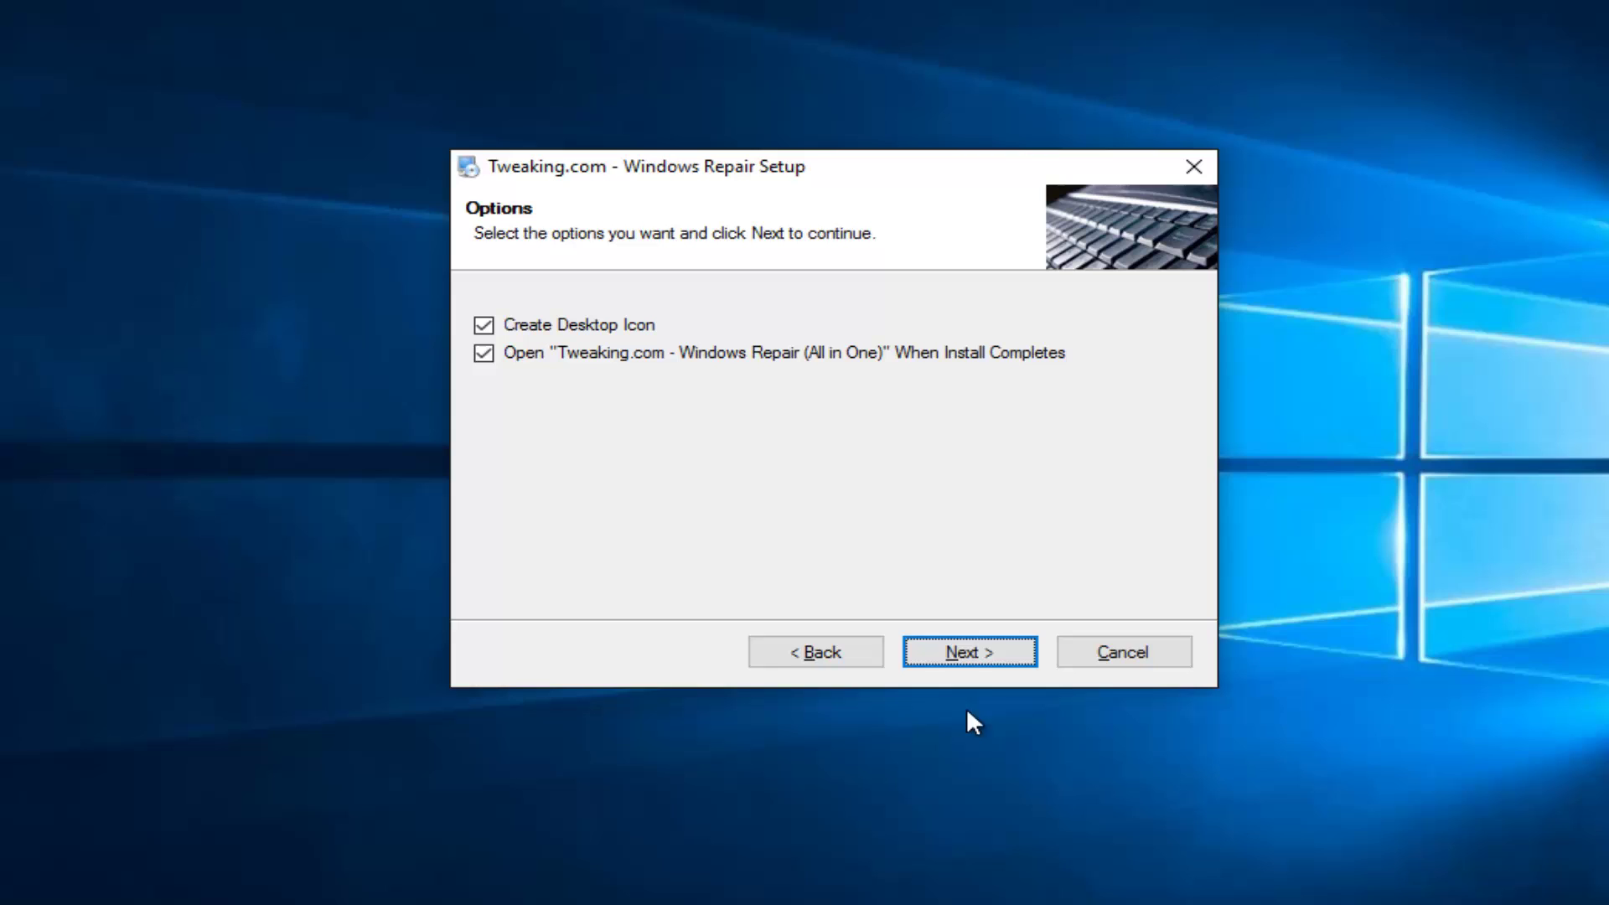
click(982, 653)
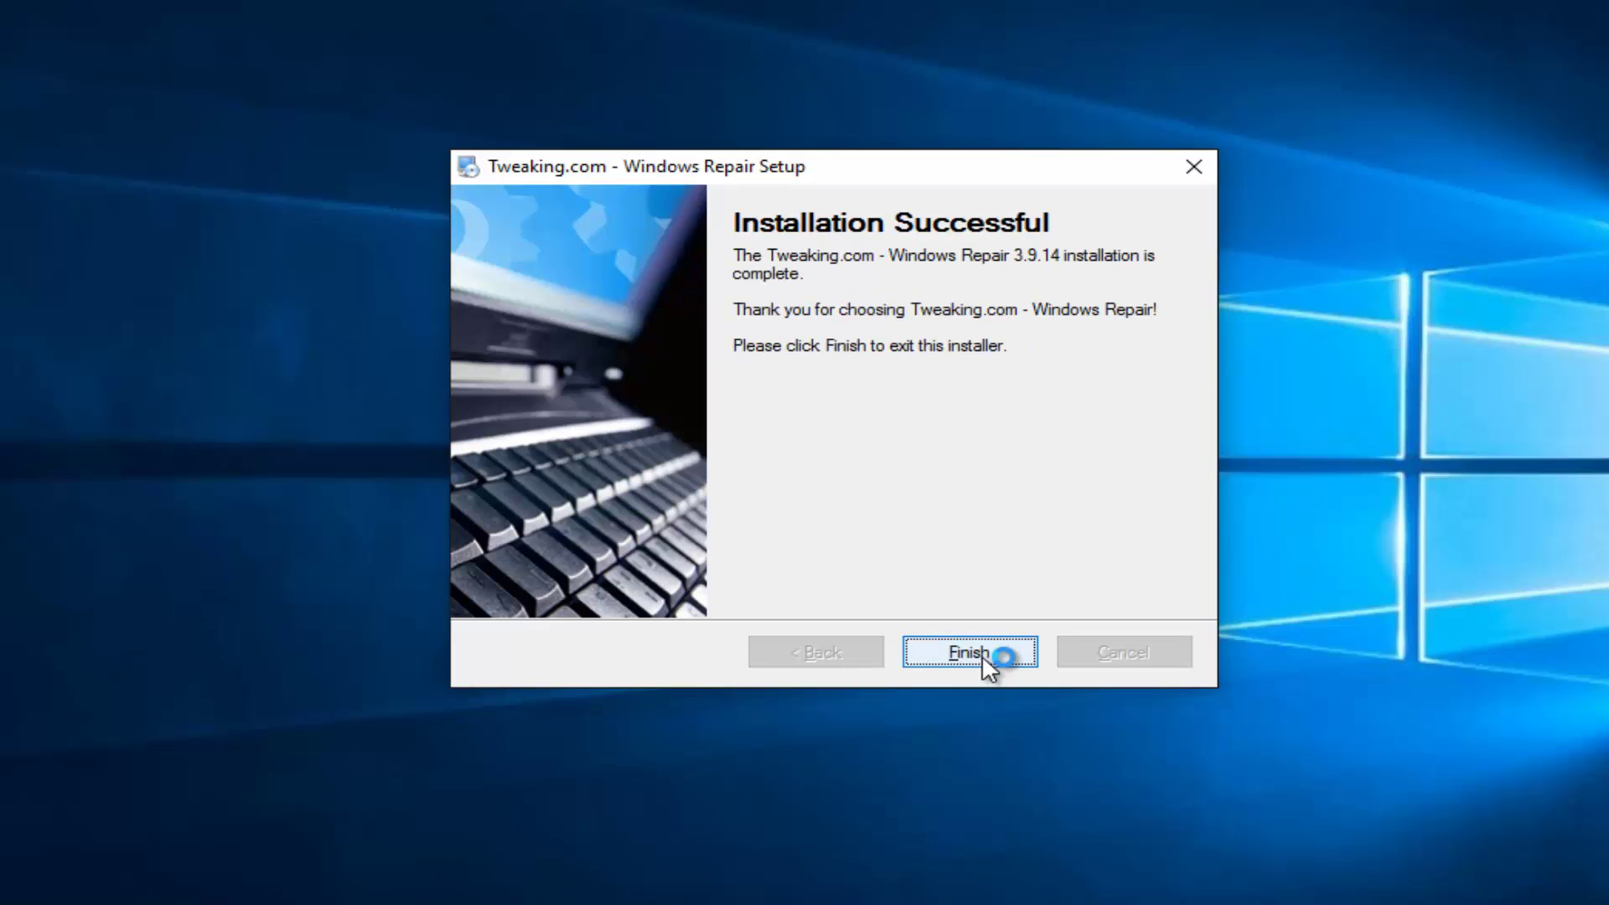
click(983, 653)
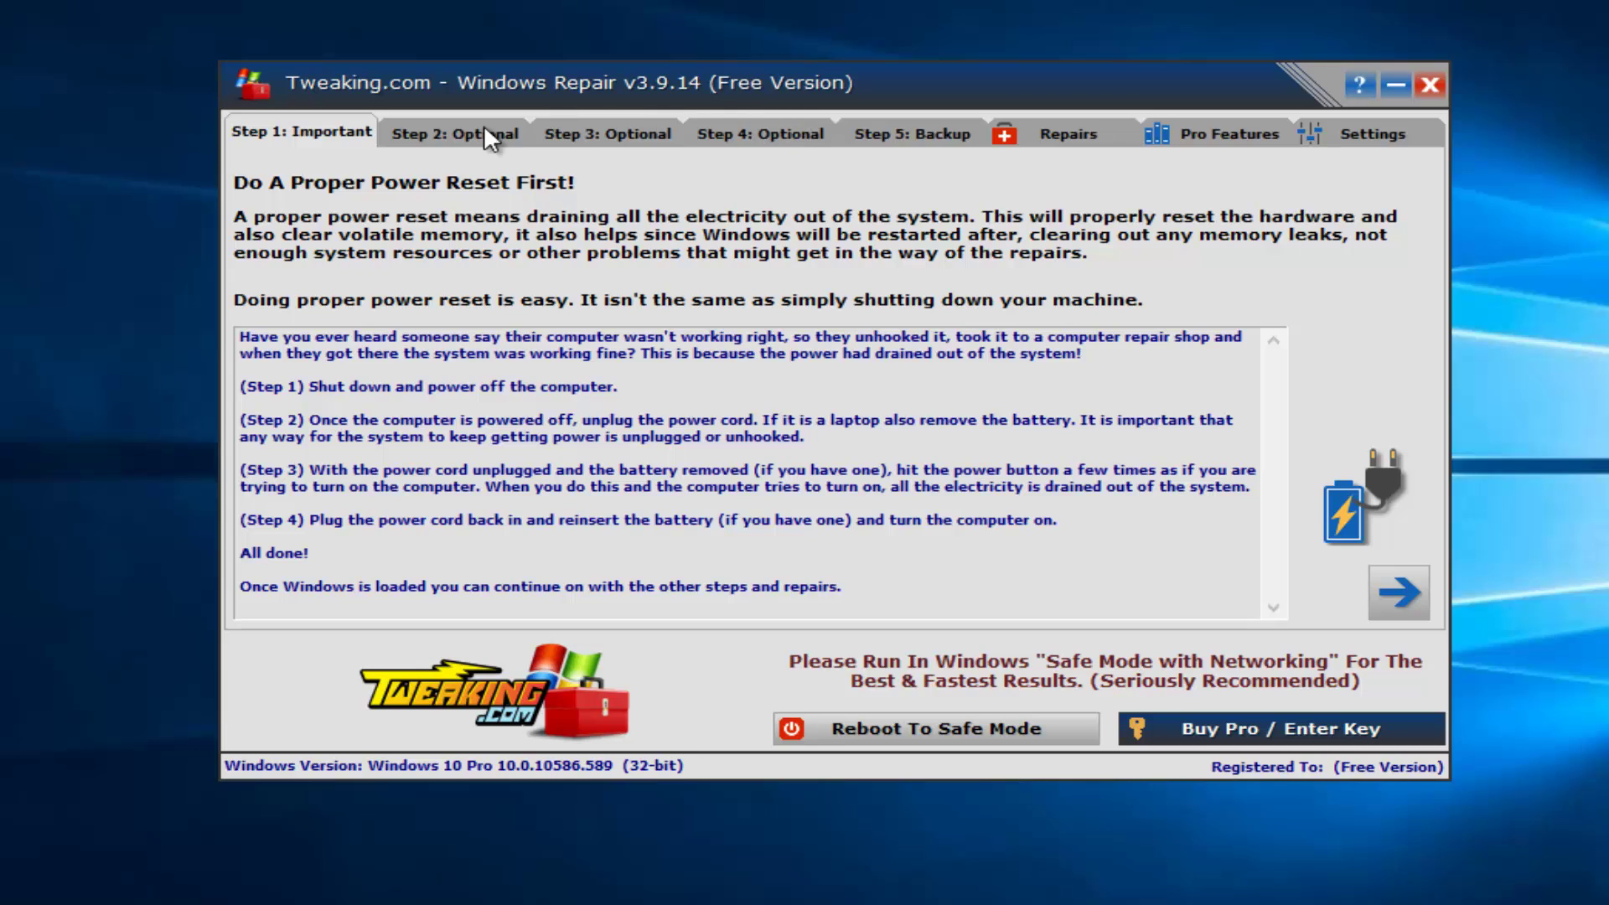
Step: Show the Step 2: Optional page with Pre-Scan and infection-cleaning advice
click(449, 134)
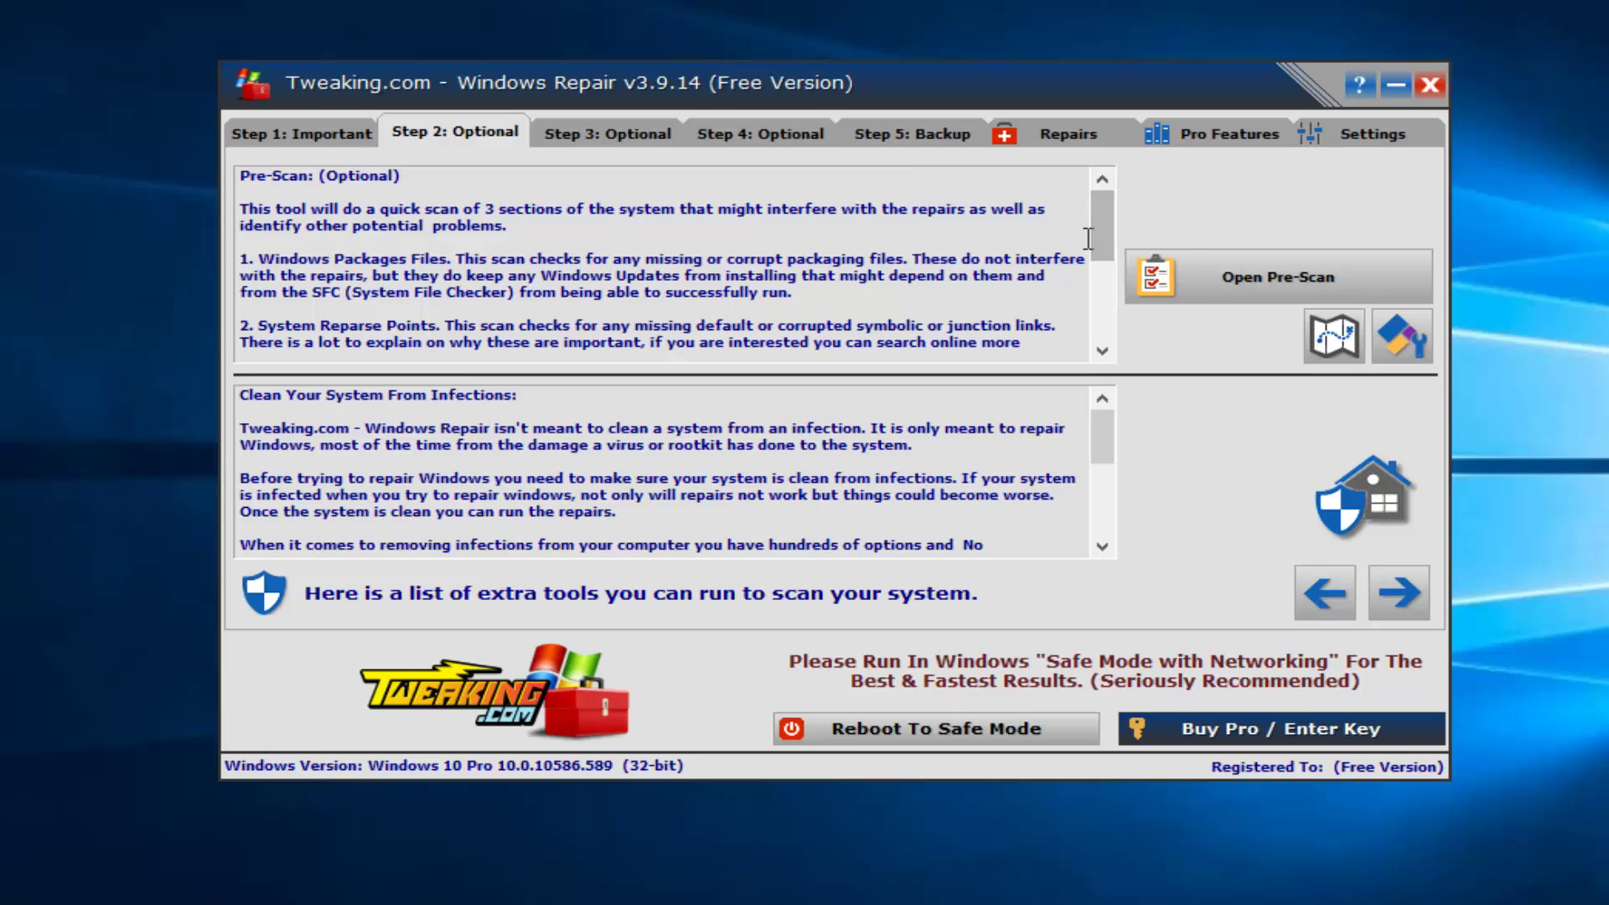
Step: Review Steps 3, 4 and 5, and try creating a System Restore point before closing it
click(553, 134)
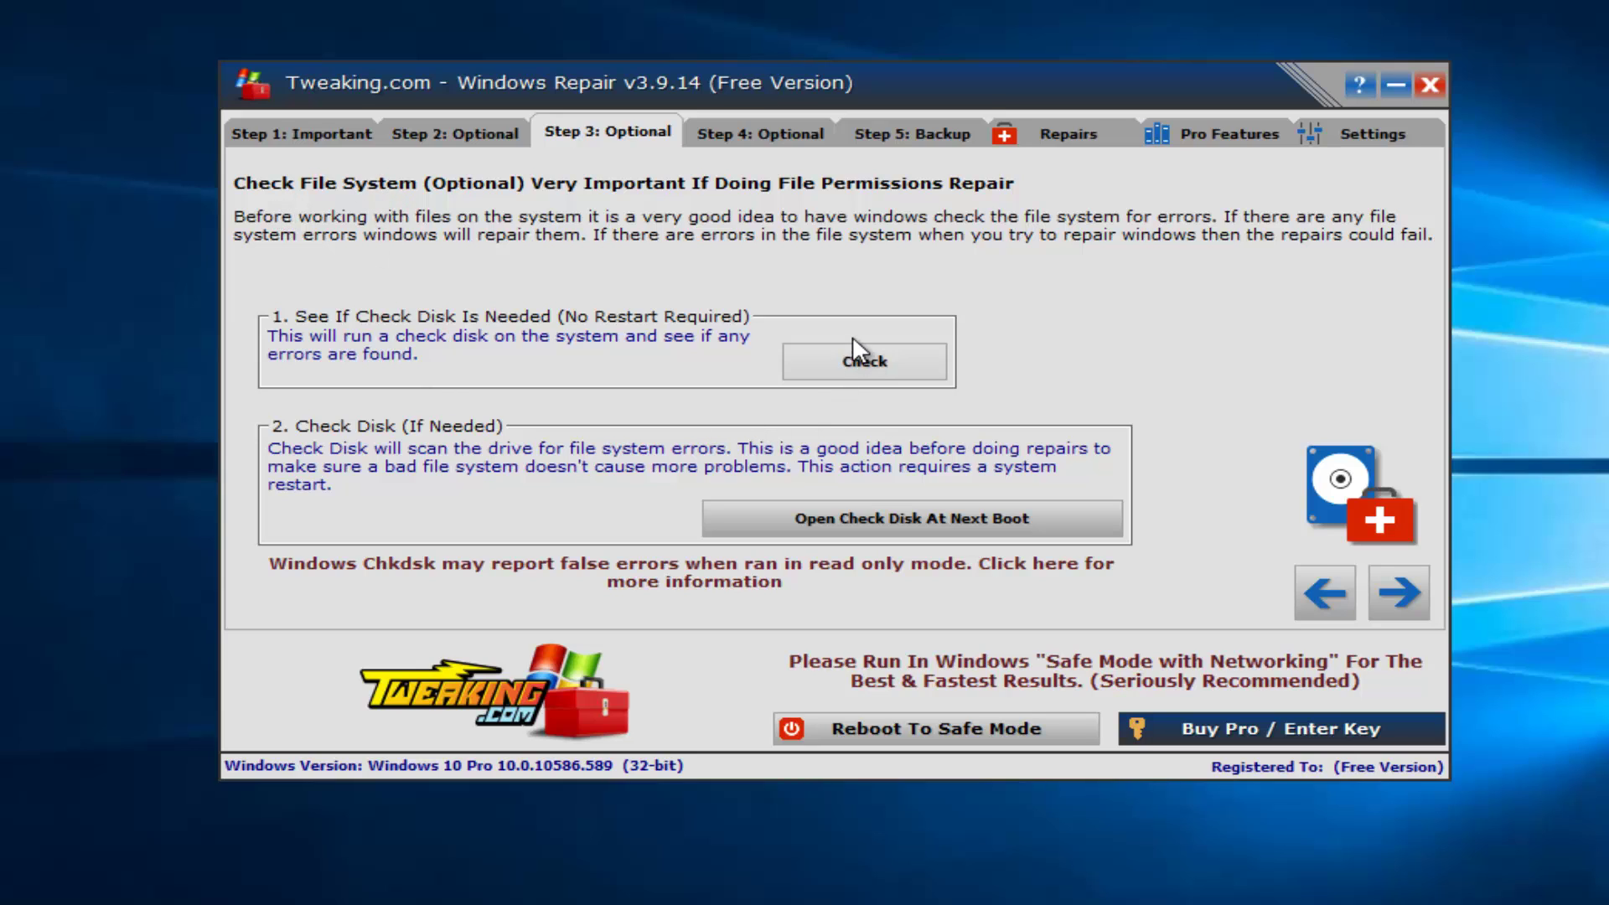
click(719, 134)
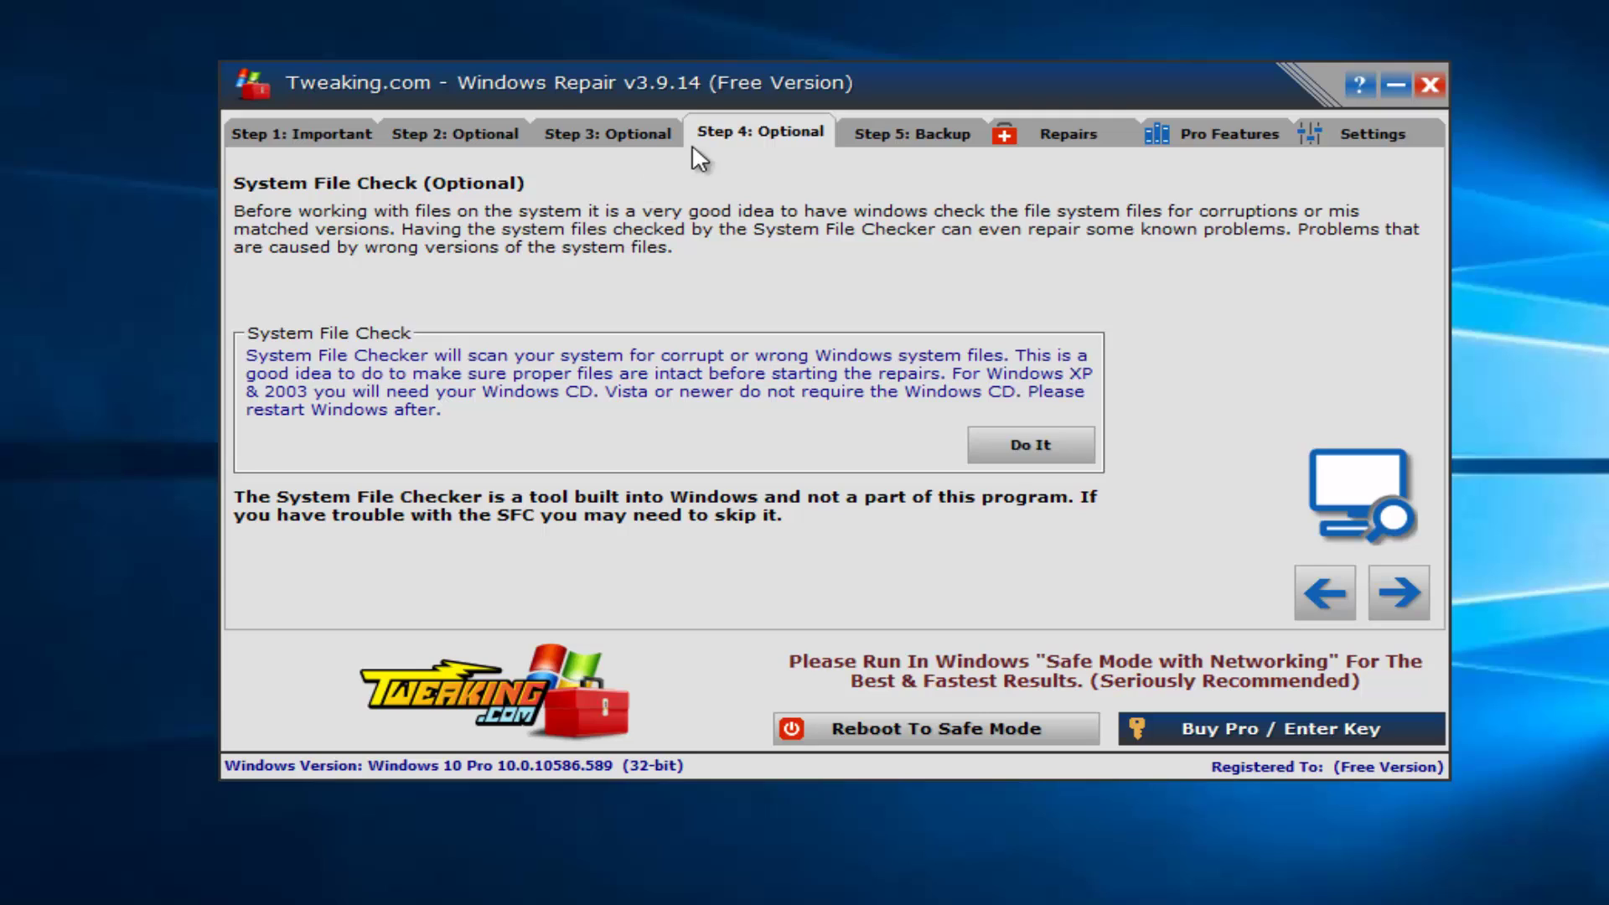
click(872, 136)
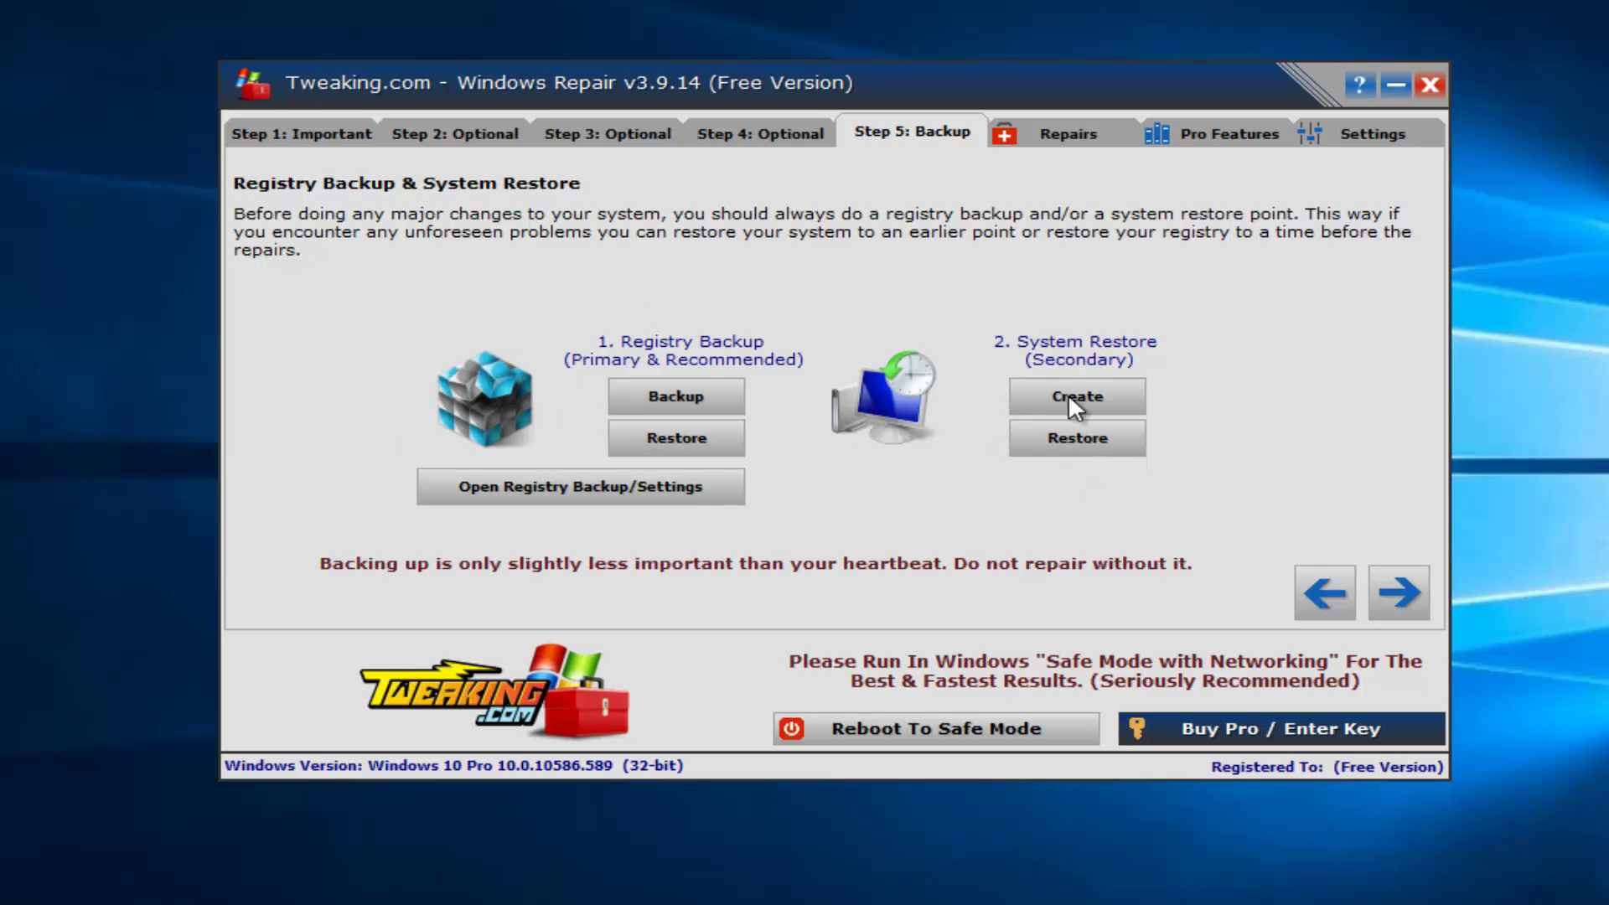
click(1056, 437)
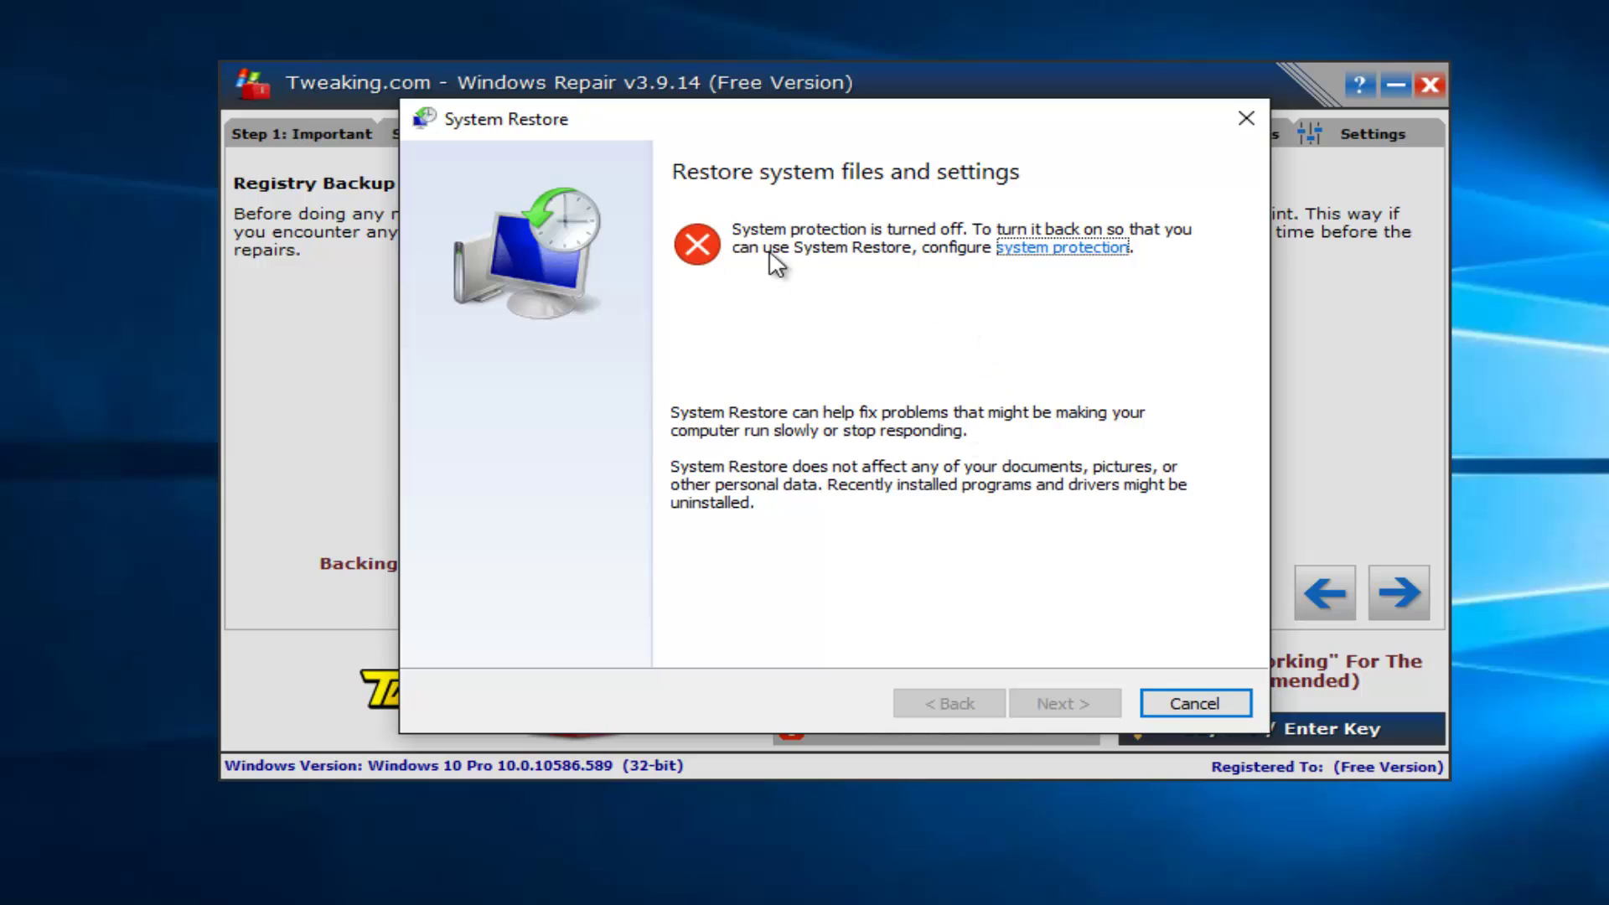
click(1245, 118)
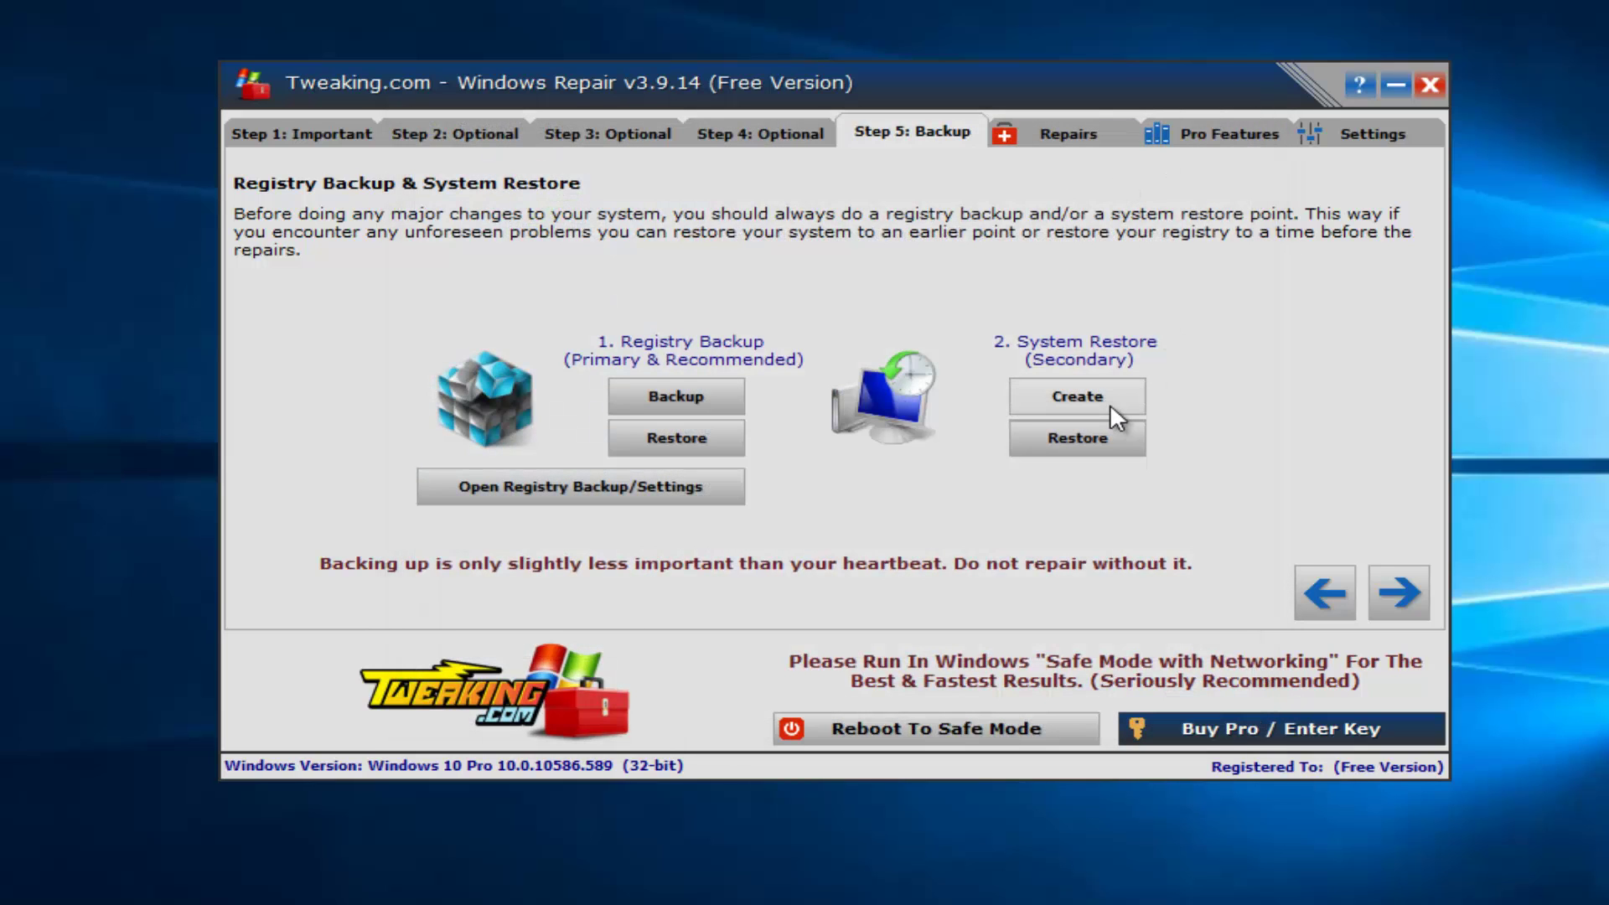
Step: Go to the Repairs tab and open the list of 46 repairs, 43 preselected
click(1046, 144)
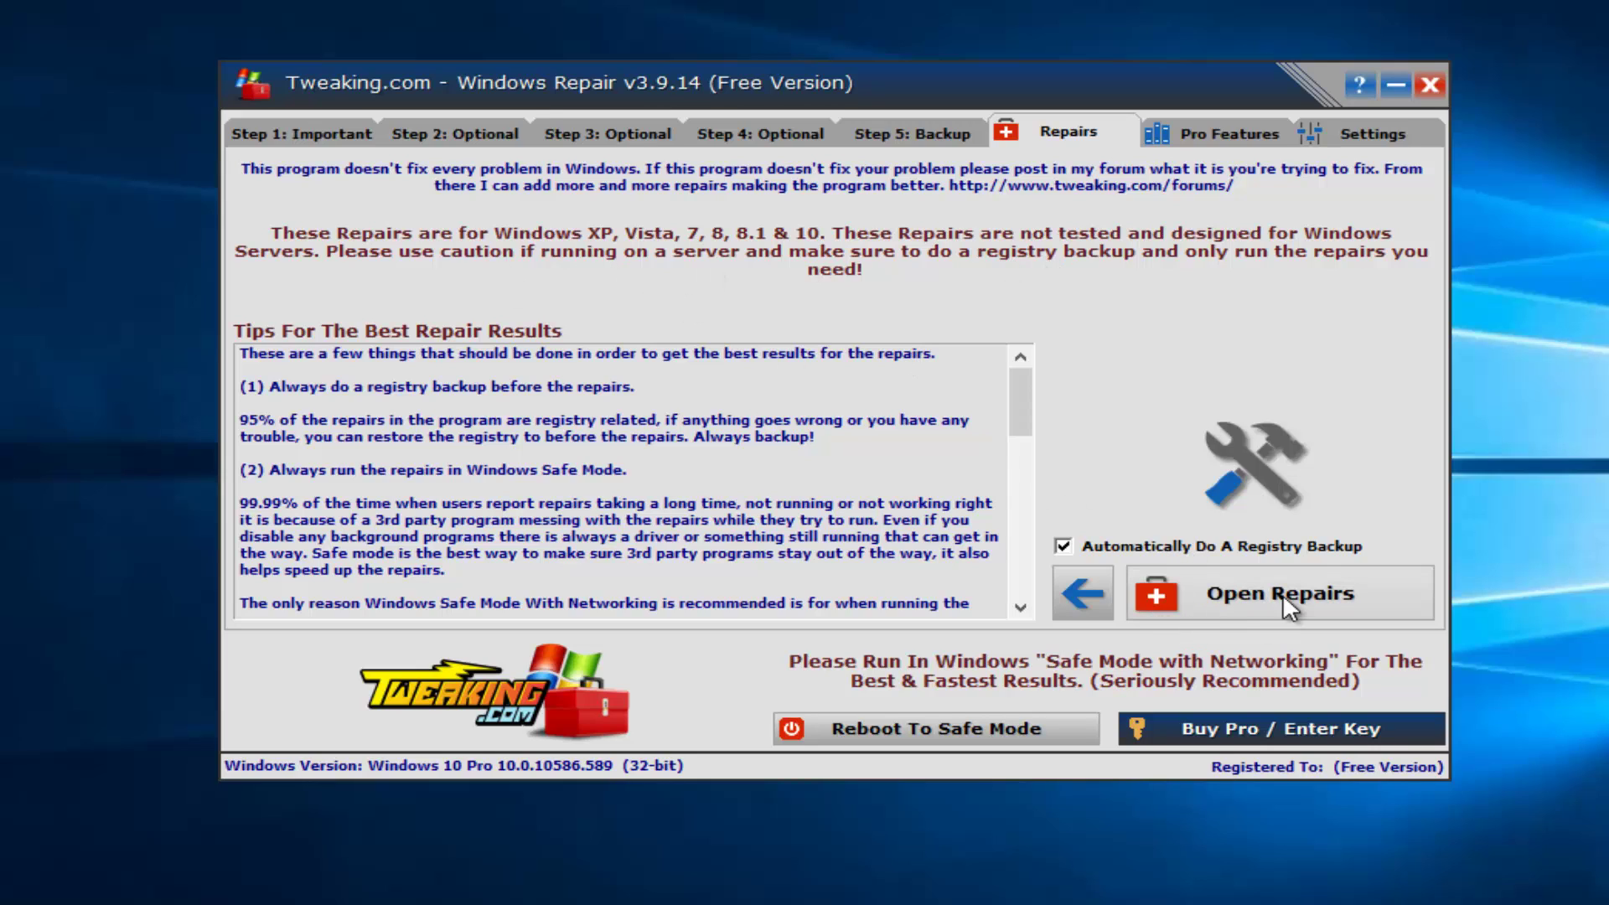
click(1260, 585)
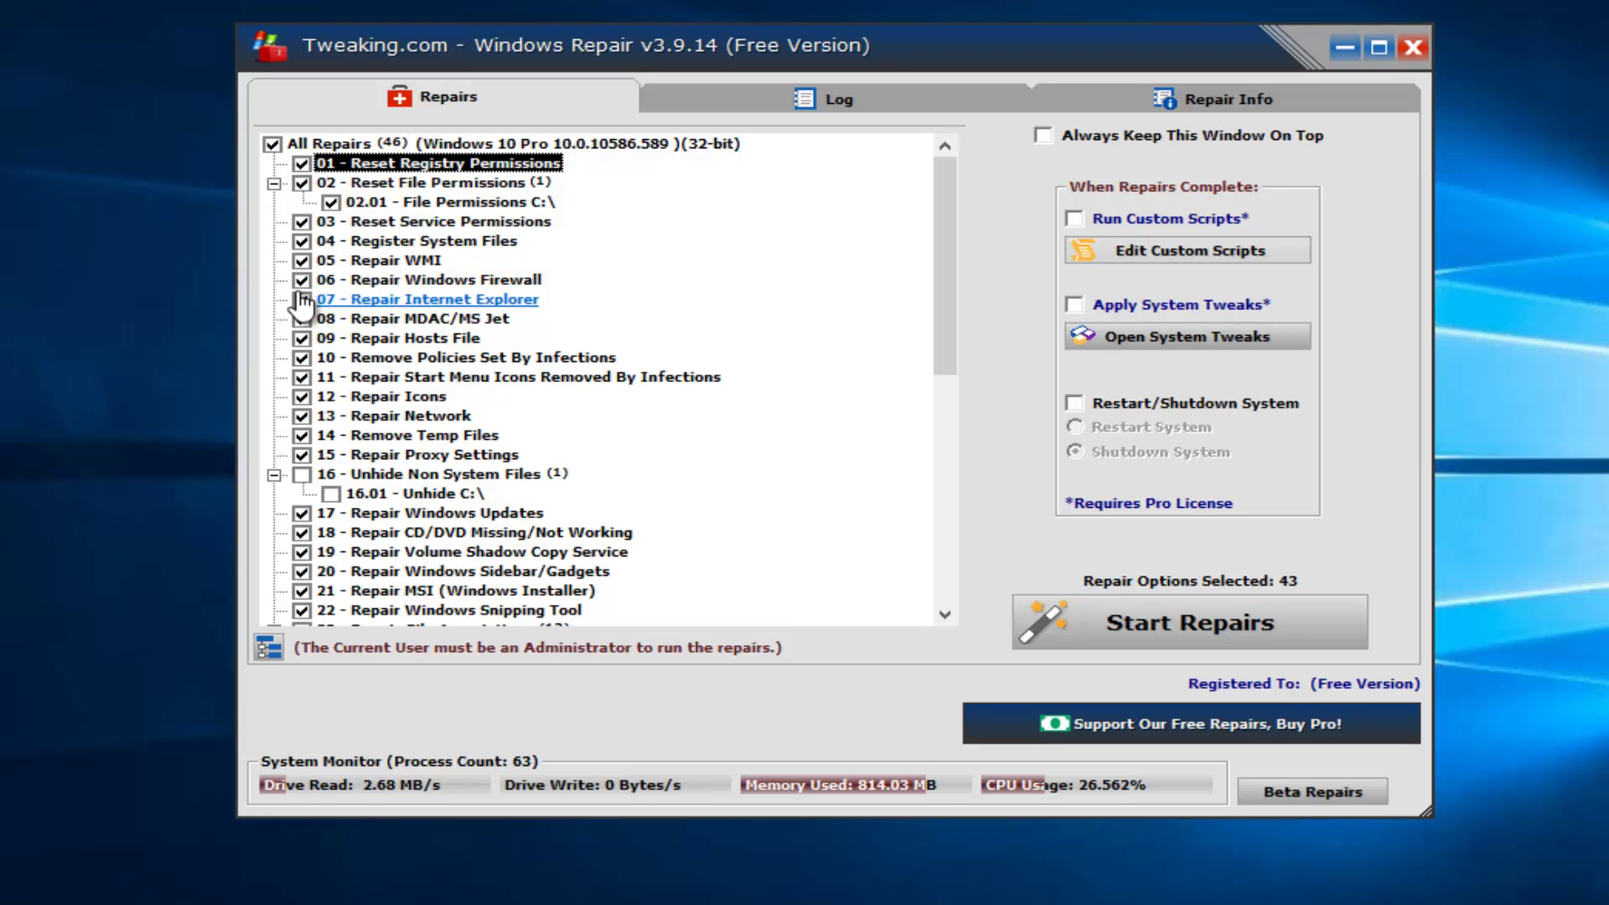
Step: Uncheck all repairs, then tick items 02, 03, 05 and 06 only
click(272, 144)
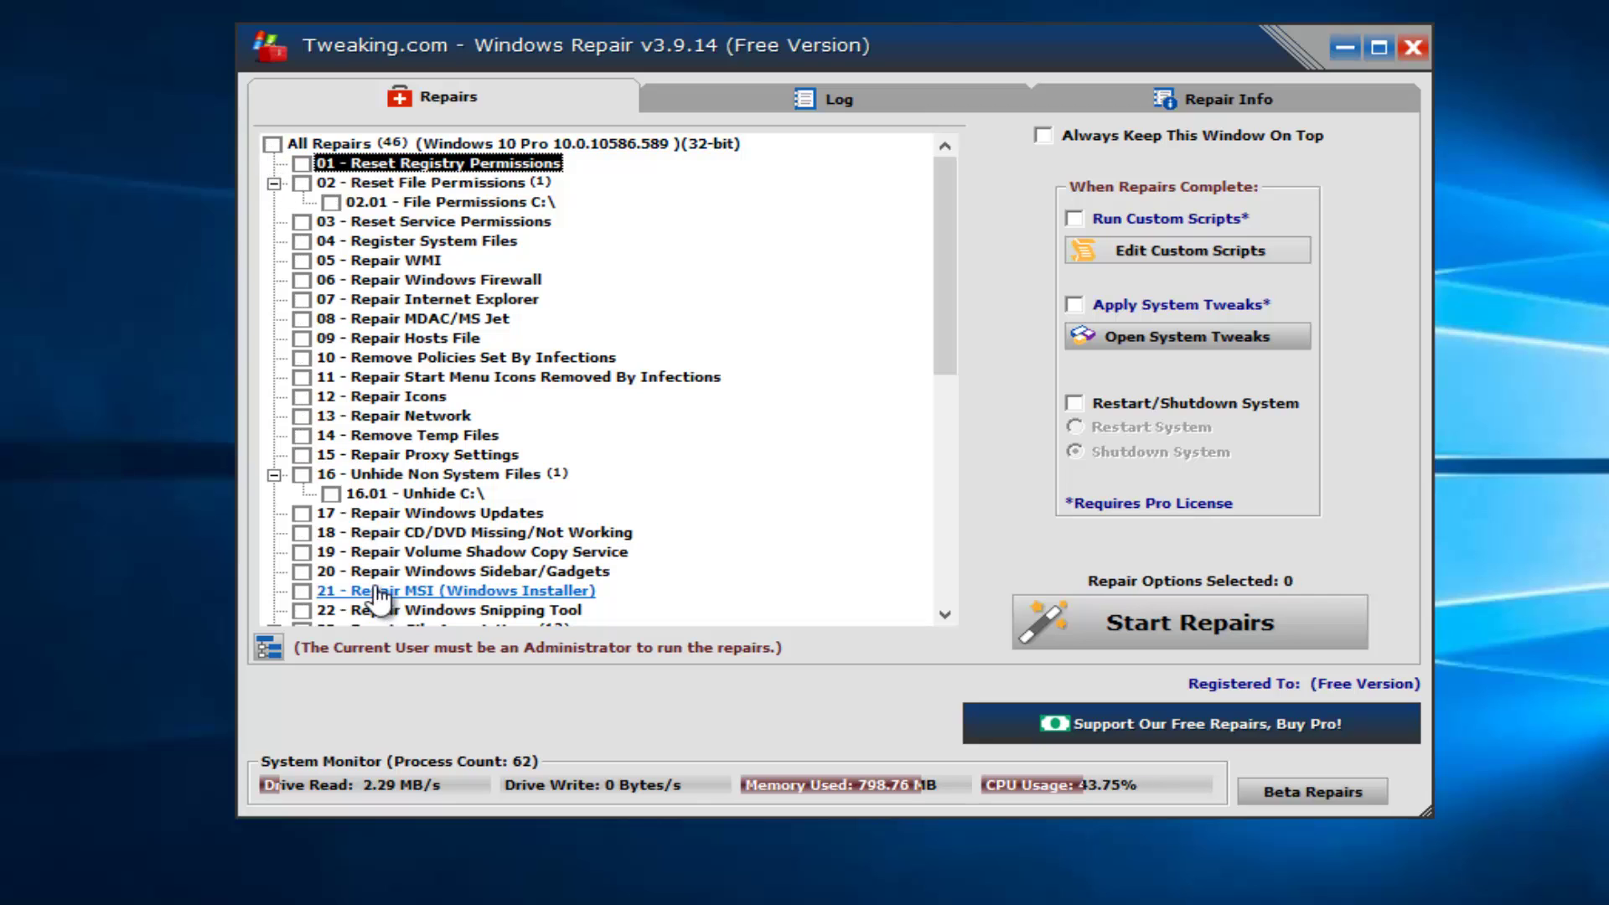
drag(944, 369, 943, 252)
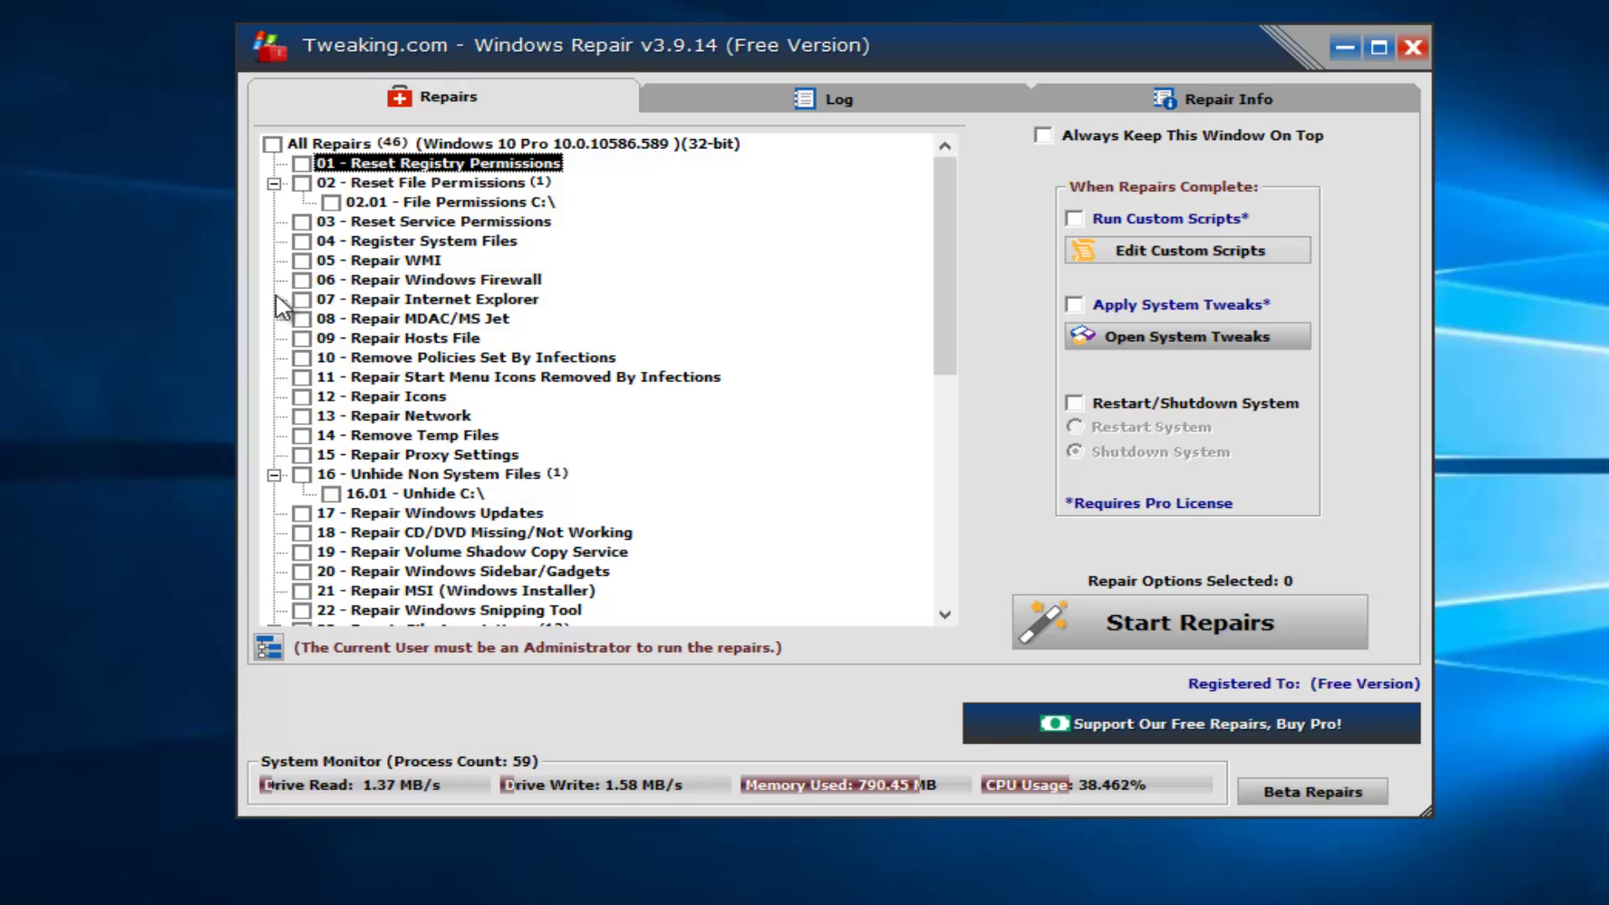
click(300, 223)
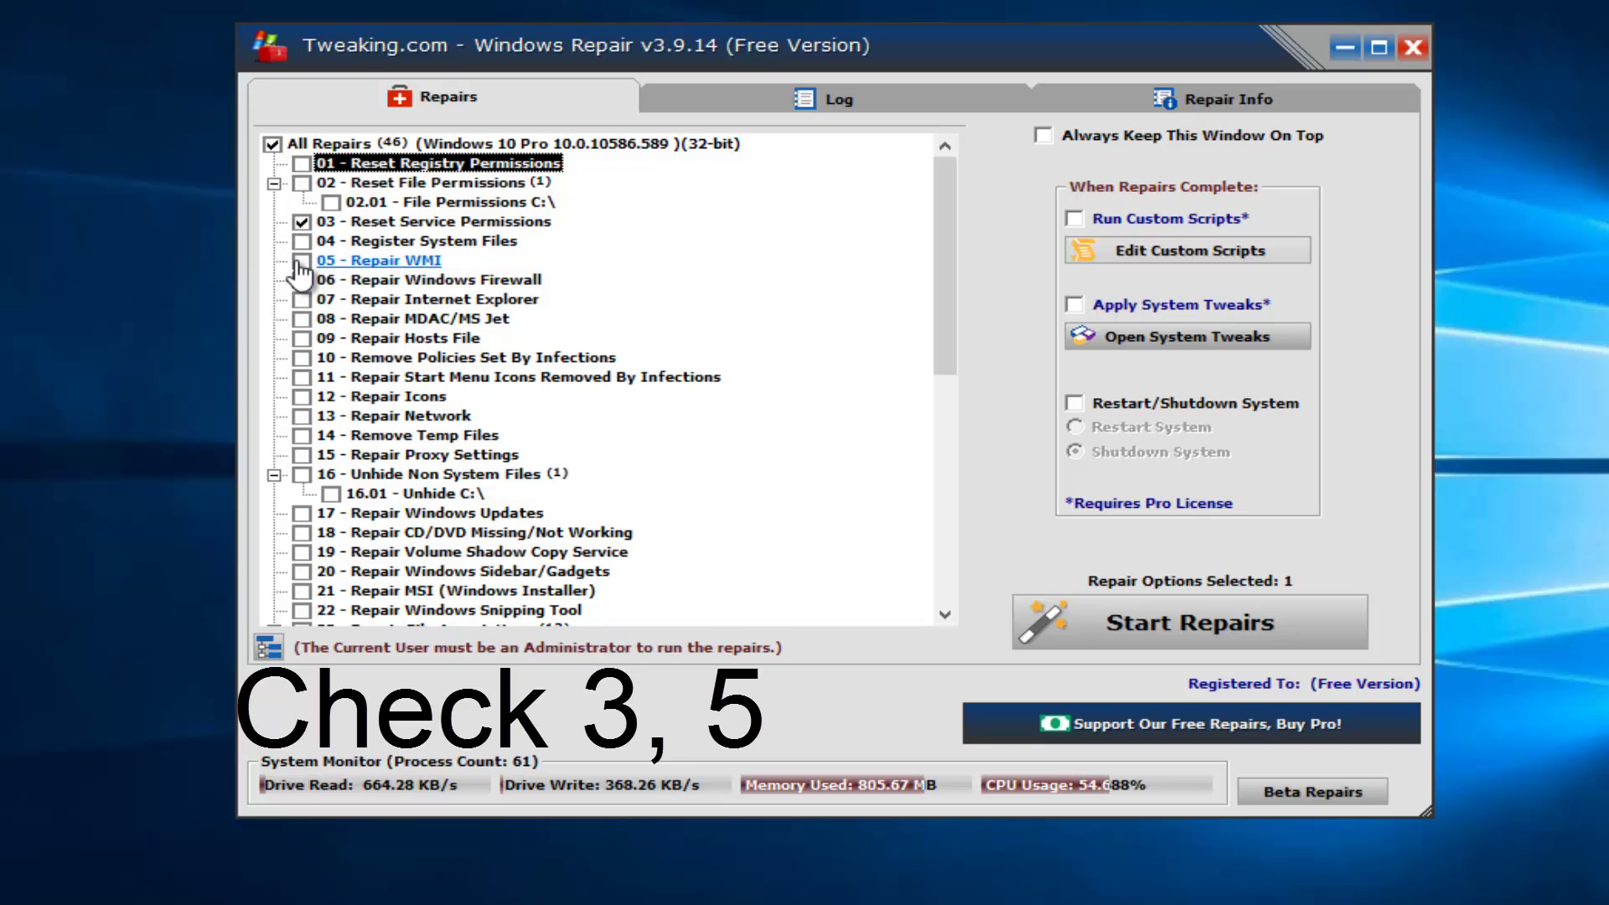
click(302, 262)
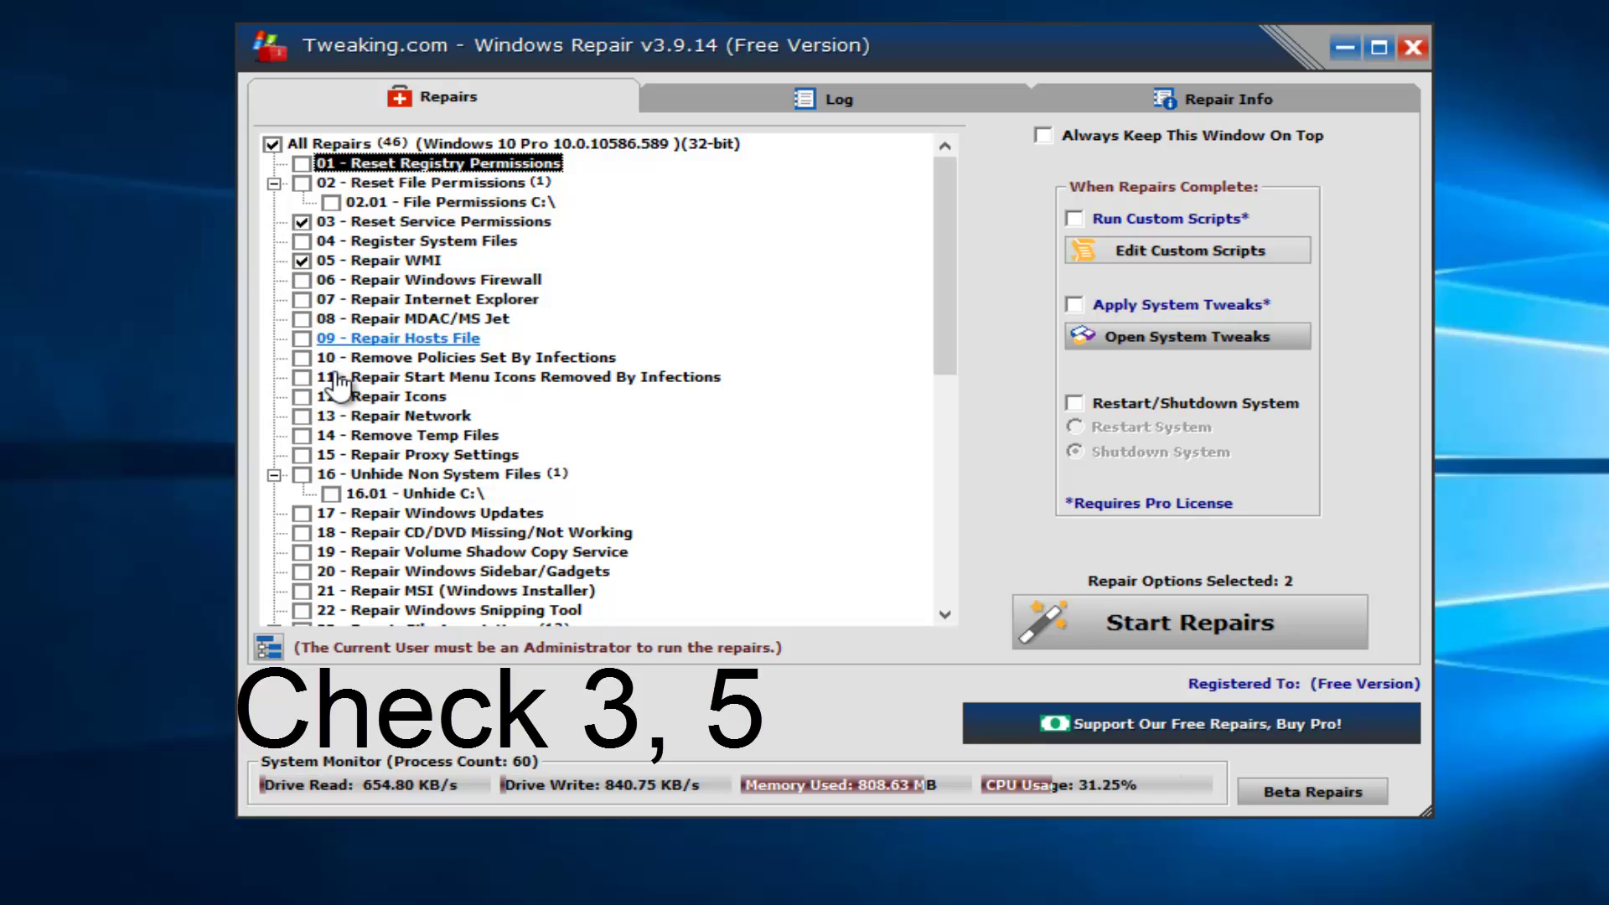
click(301, 281)
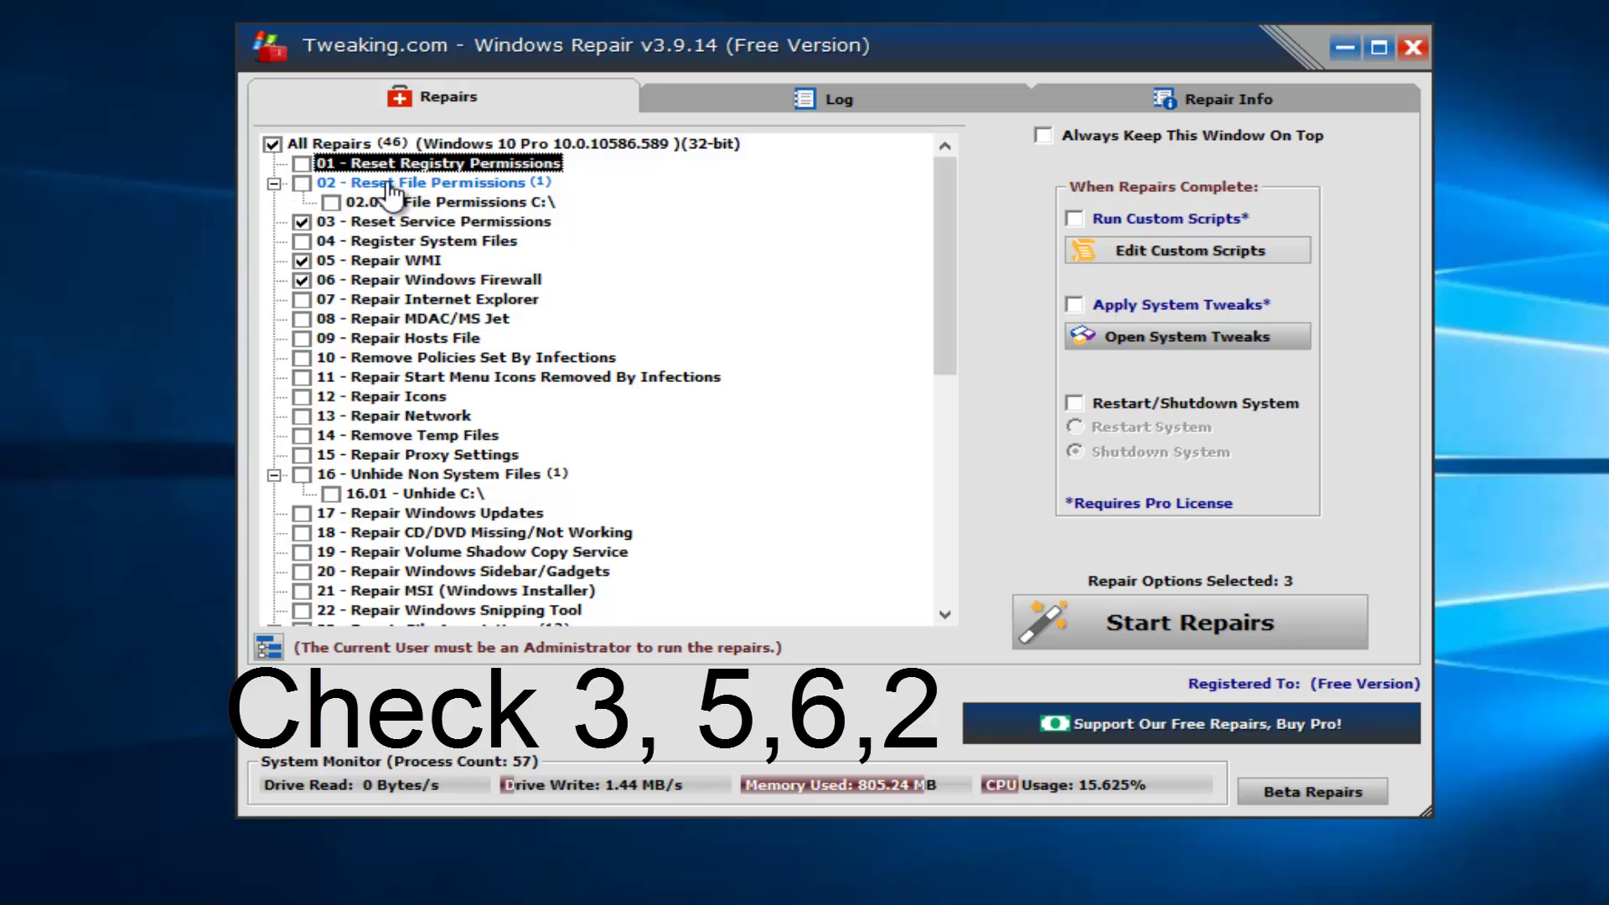
click(301, 183)
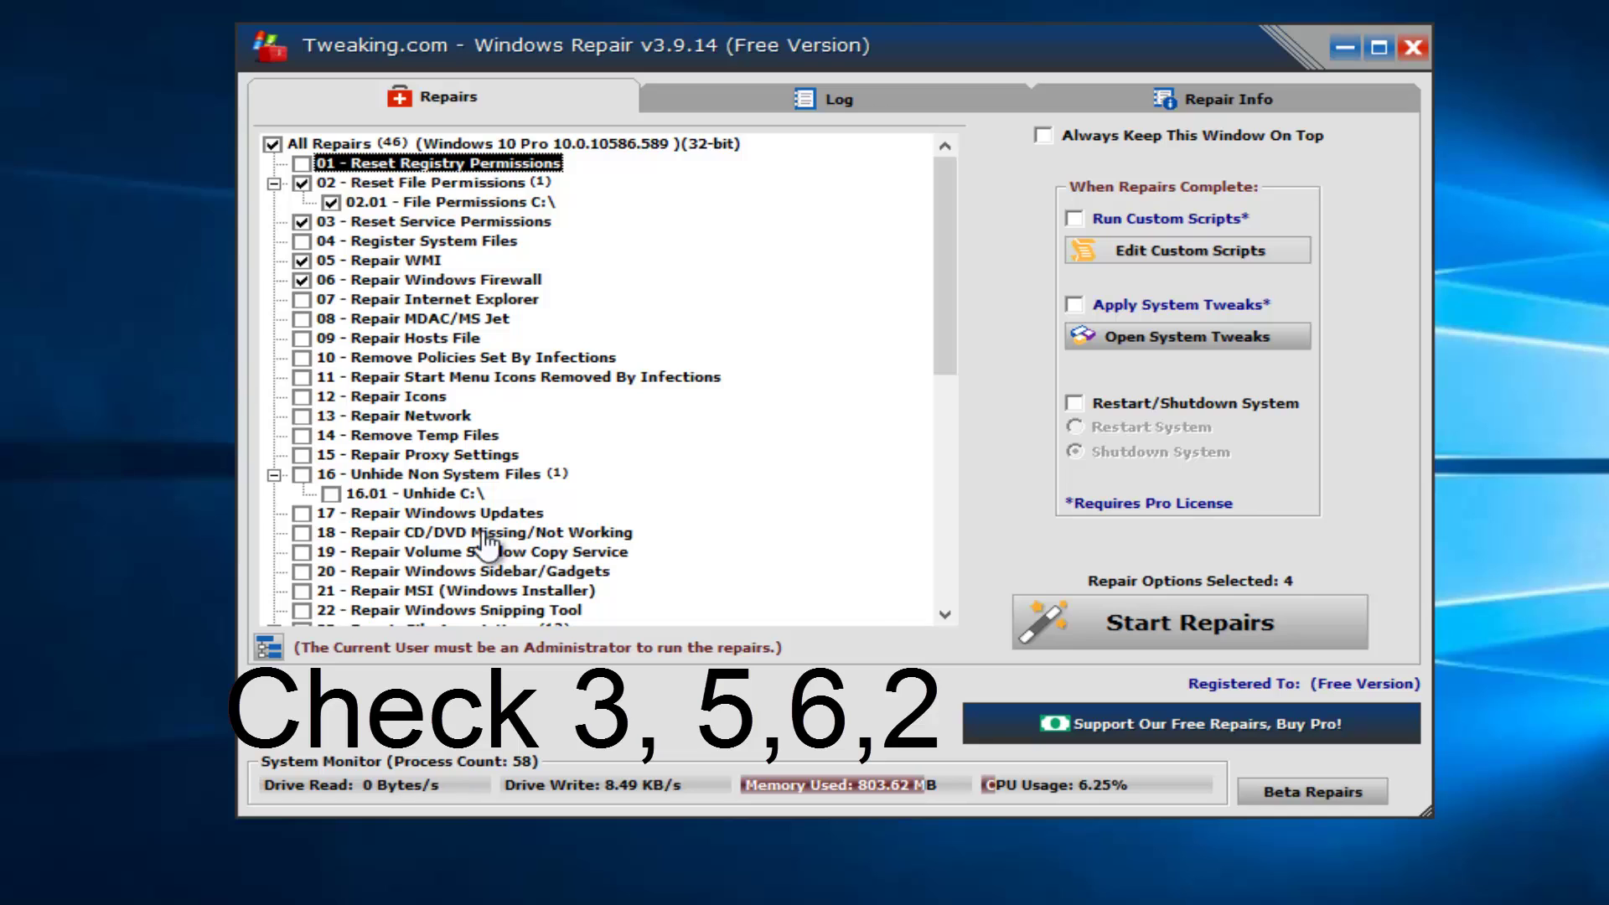
Step: Start the four selected repairs and let them finish in 00:20:06
click(1174, 625)
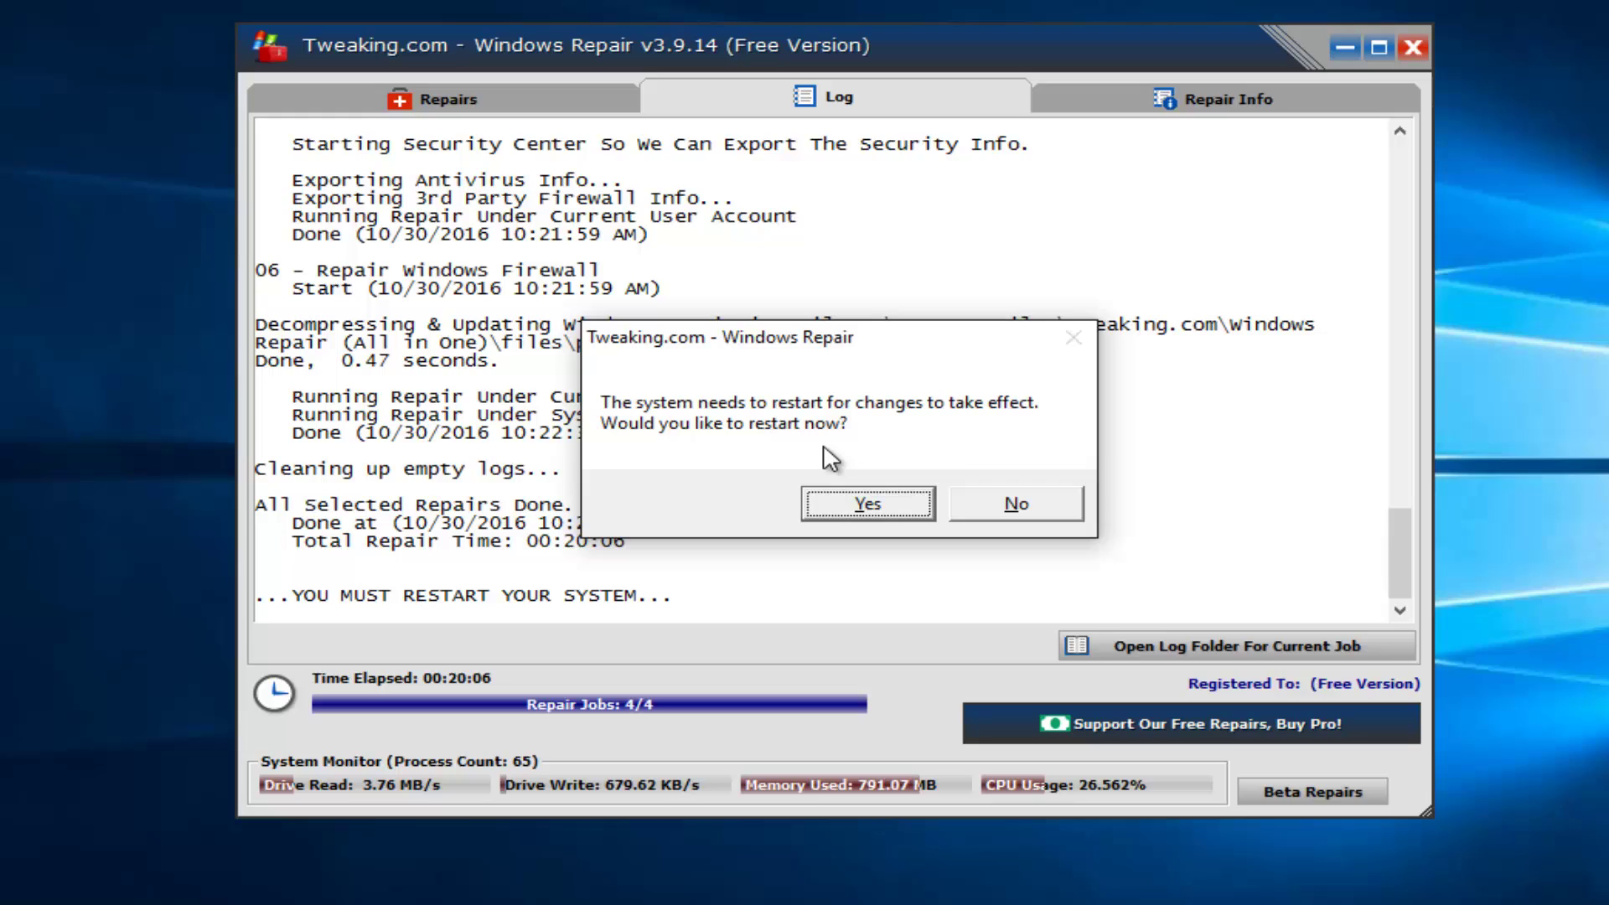
Step: Answer Yes to the restart prompt so Windows reboots
click(858, 504)
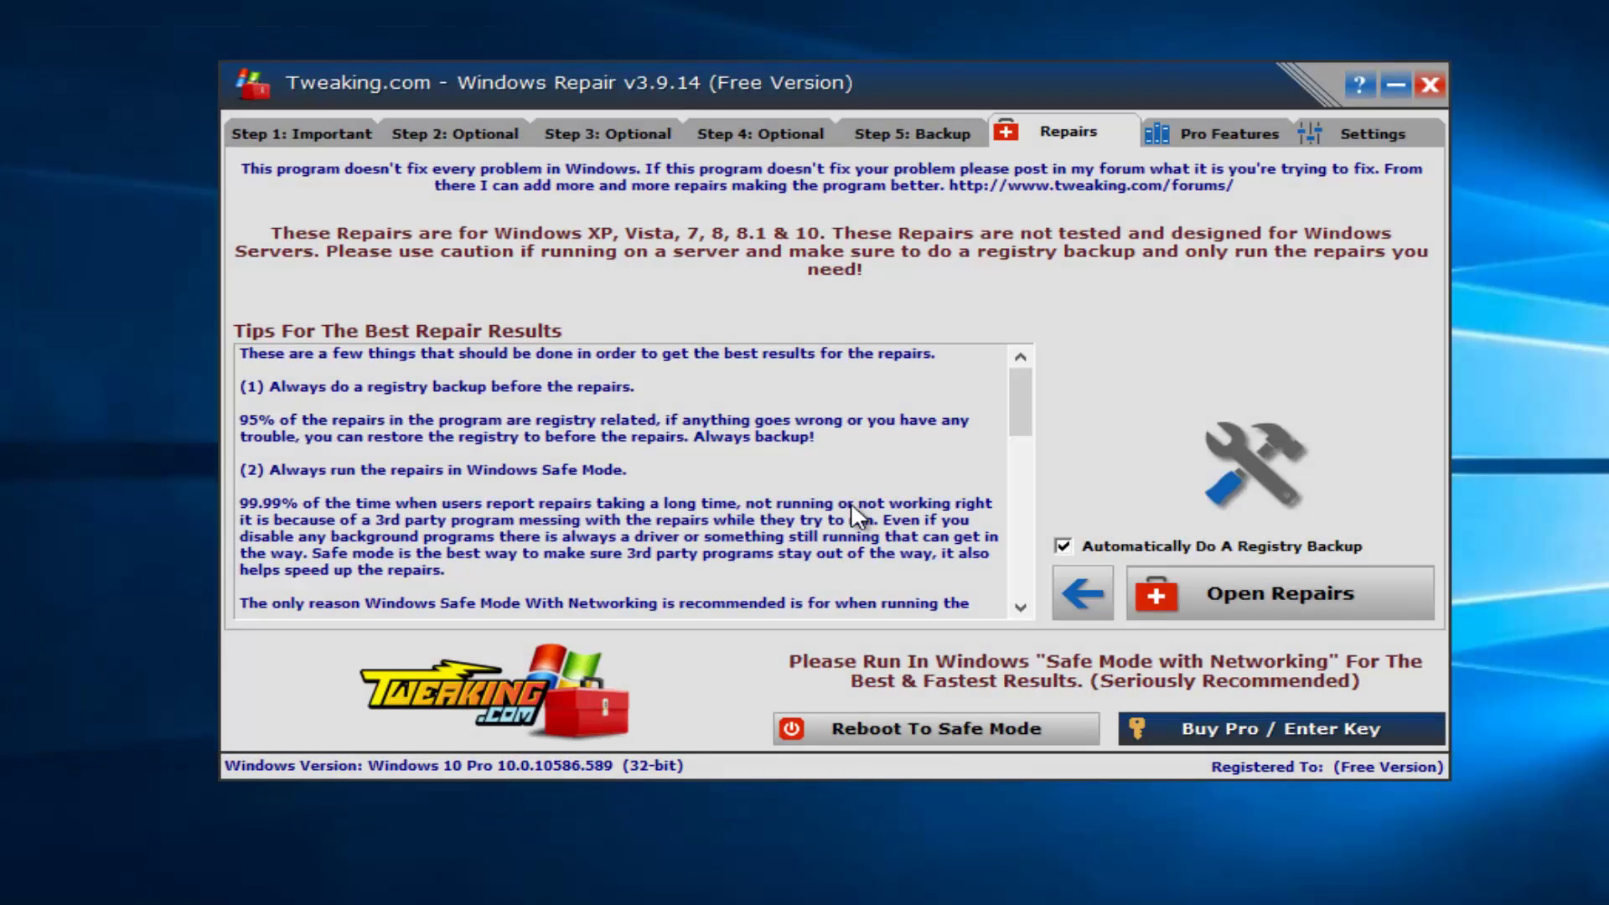